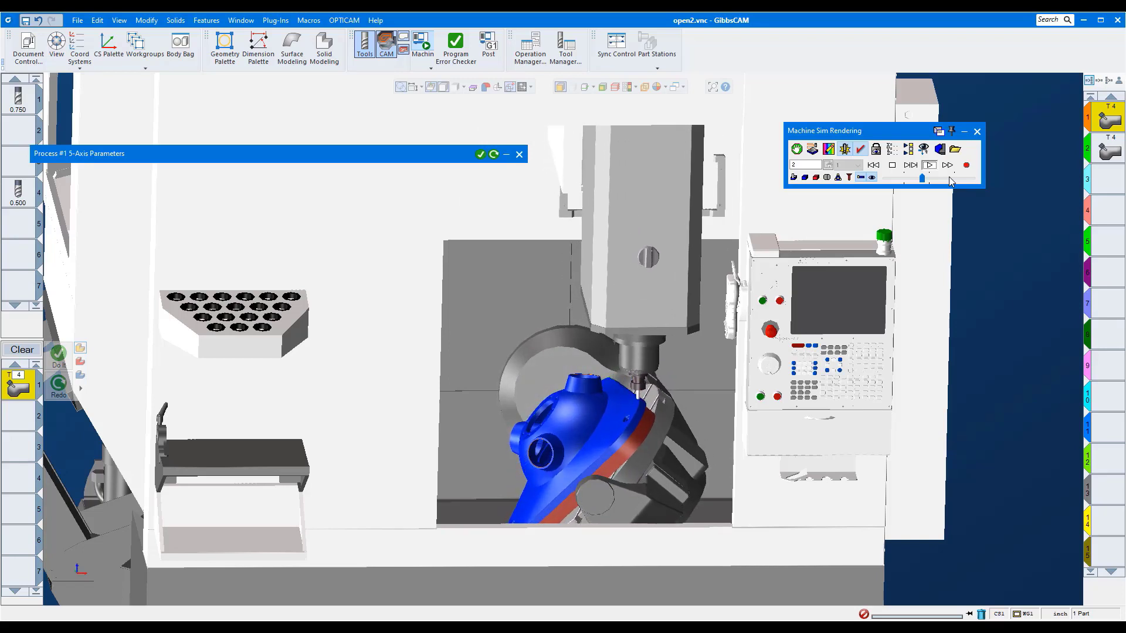
Speed up the machine simulation playback and keep Roughing as the rotary machining operation
{"action": "left_click", "coordinate": [949, 178]}
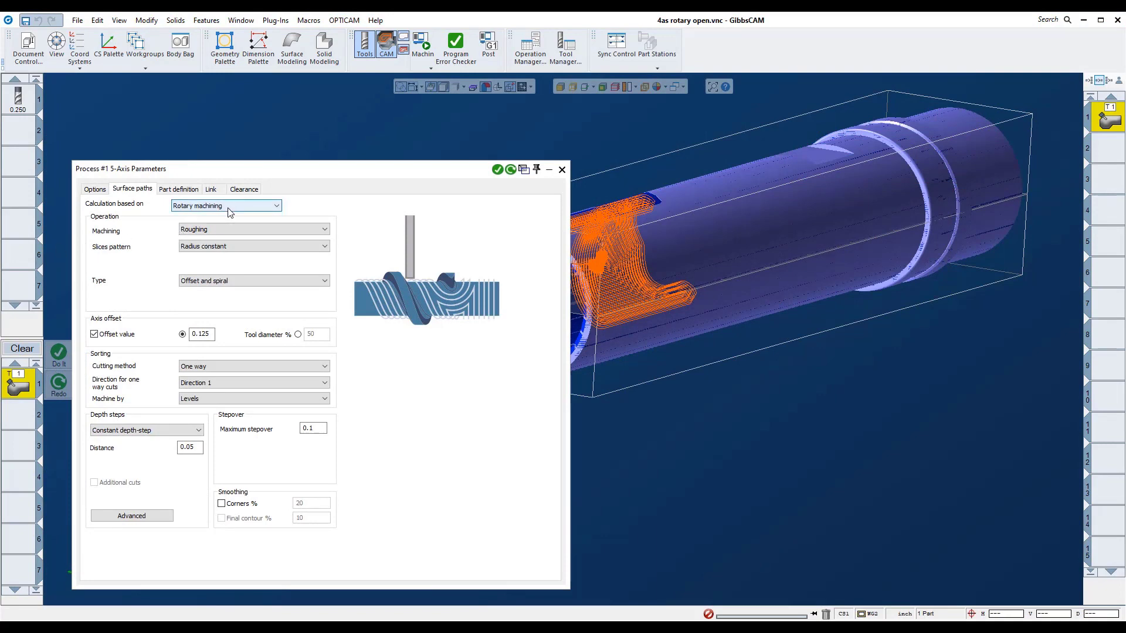
{"action": "left_click", "coordinate": [296, 235]}
{"action": "left_click", "coordinate": [293, 241]}
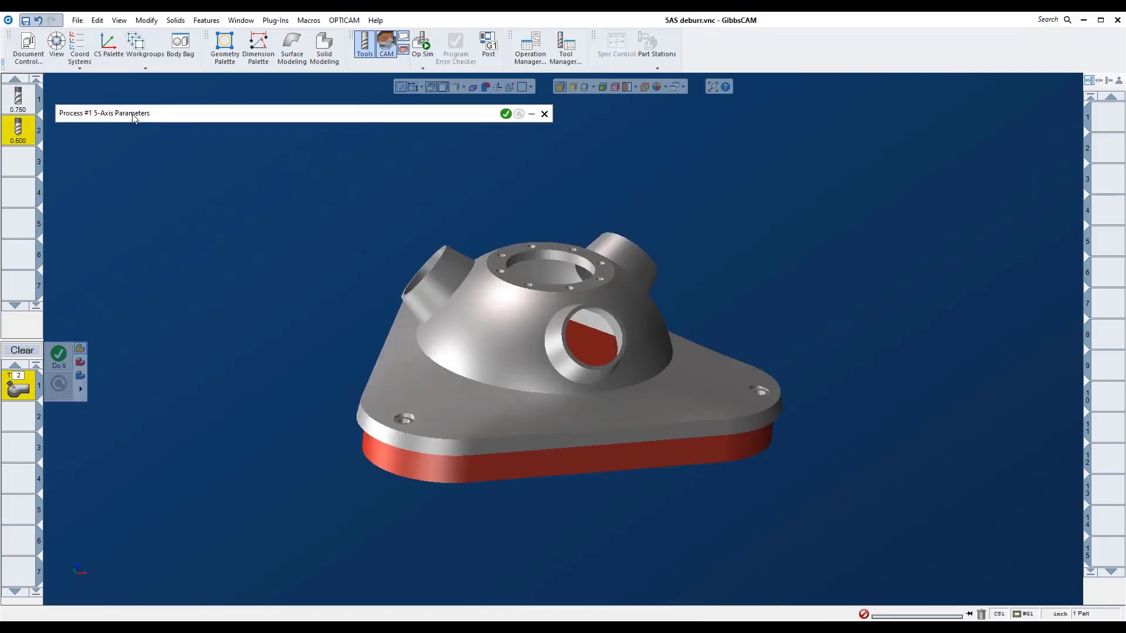
Pick the side hole's outer ring face and inner bore face as deburring part surfaces
{"action": "left_click", "coordinate": [134, 116]}
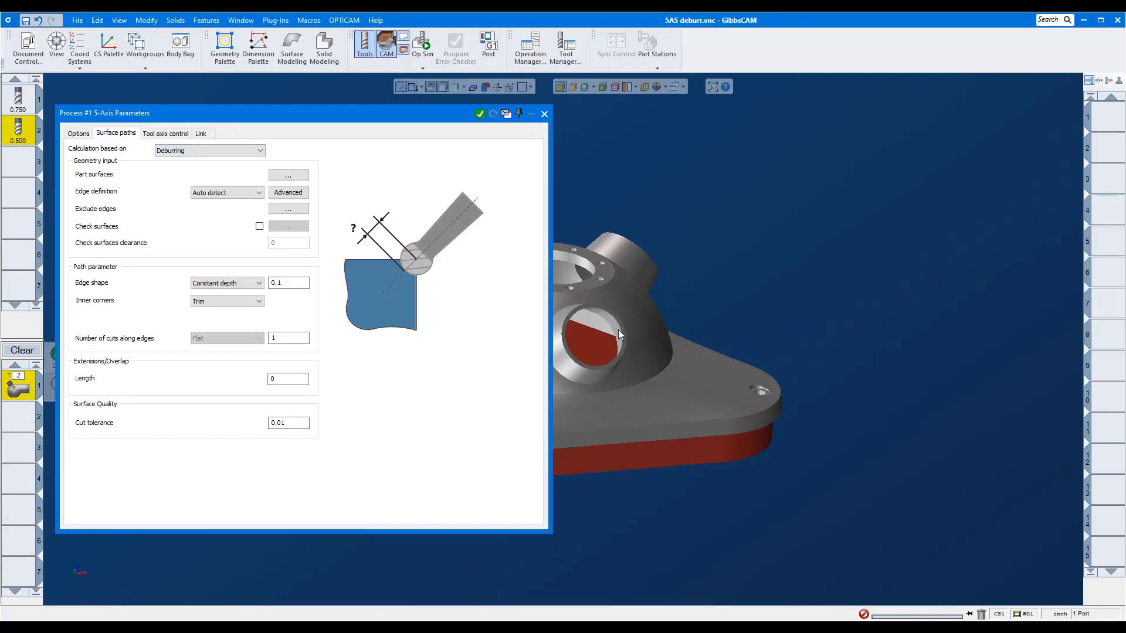
{"action": "left_click", "coordinate": [287, 175]}
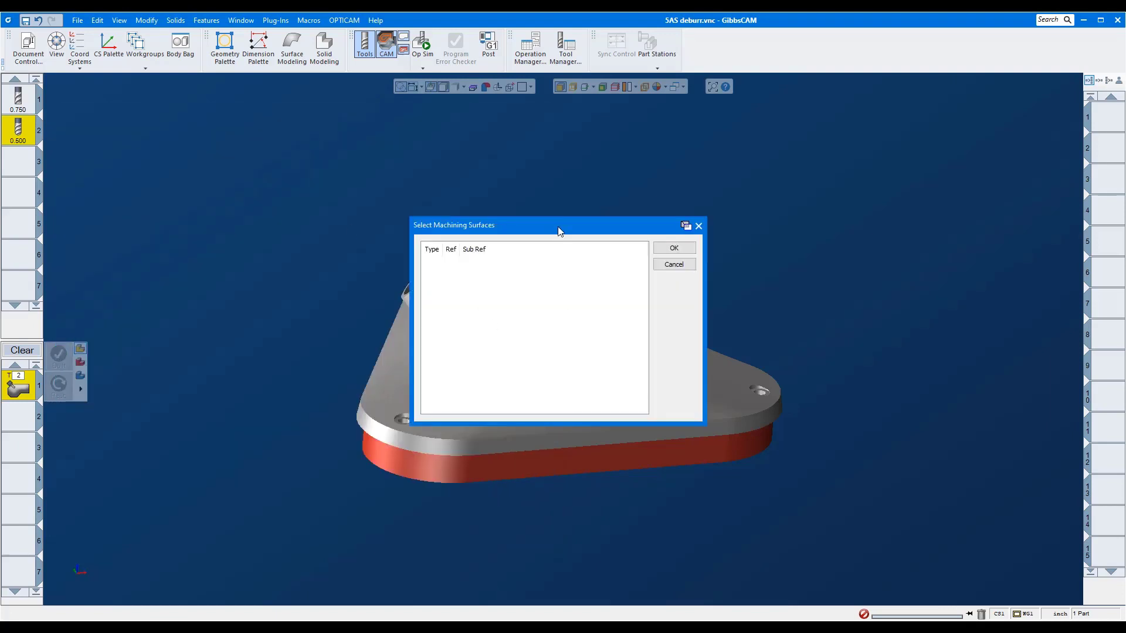
{"action": "left_click_drag", "start_coordinate": [556, 223], "coordinate": [811, 190]}
{"action": "scroll", "coordinate": [656, 373], "scroll_direction": "up", "scroll_amount": 5}
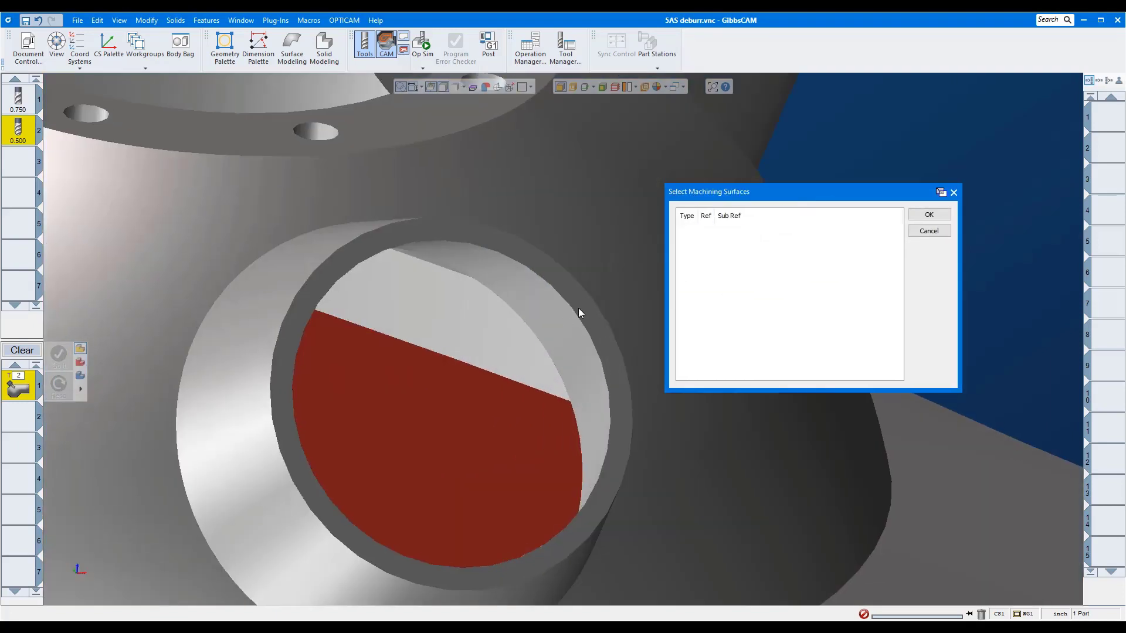
{"action": "left_click", "coordinate": [582, 305]}
{"action": "left_click", "coordinate": [573, 328]}
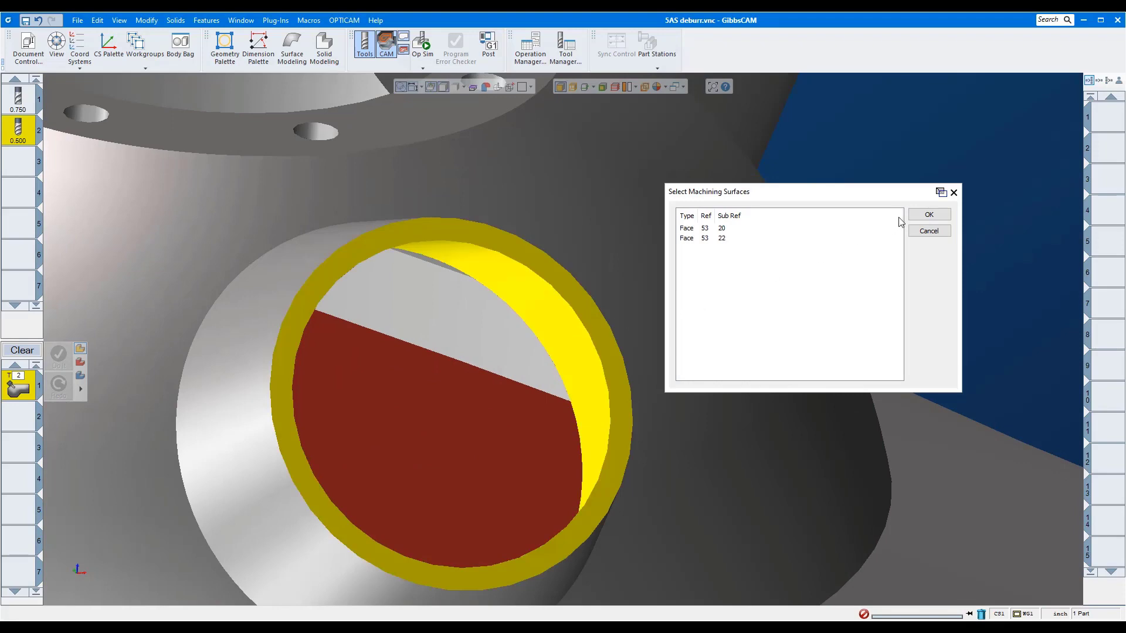
{"action": "left_click", "coordinate": [918, 215]}
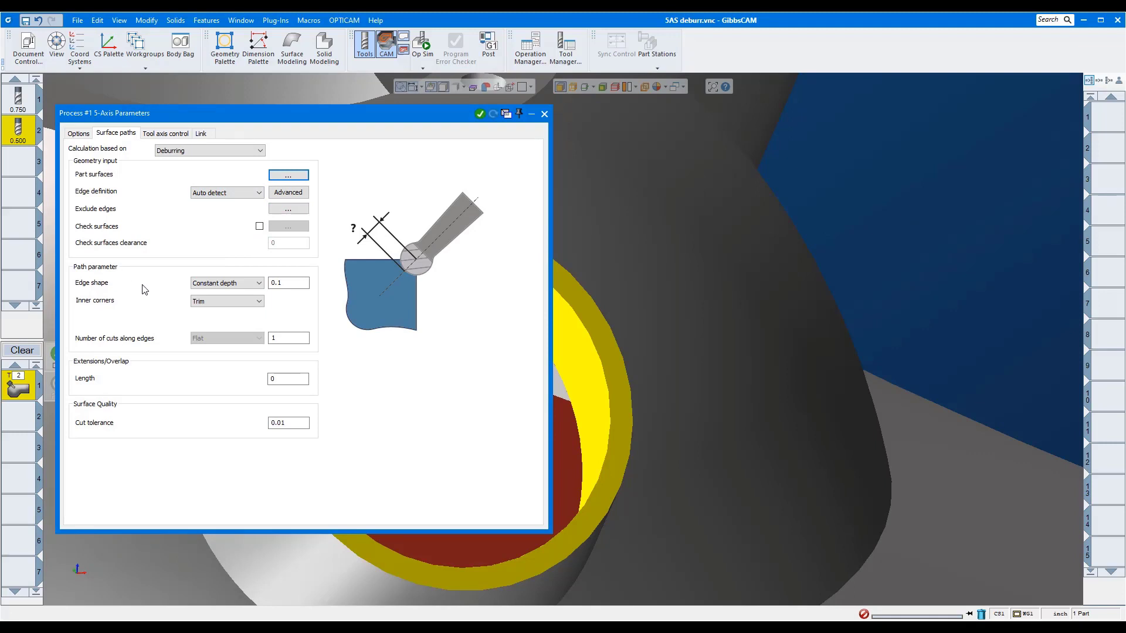
Set the deburr edge shape to Constant width with a 0.075 size
{"action": "left_click", "coordinate": [241, 287]}
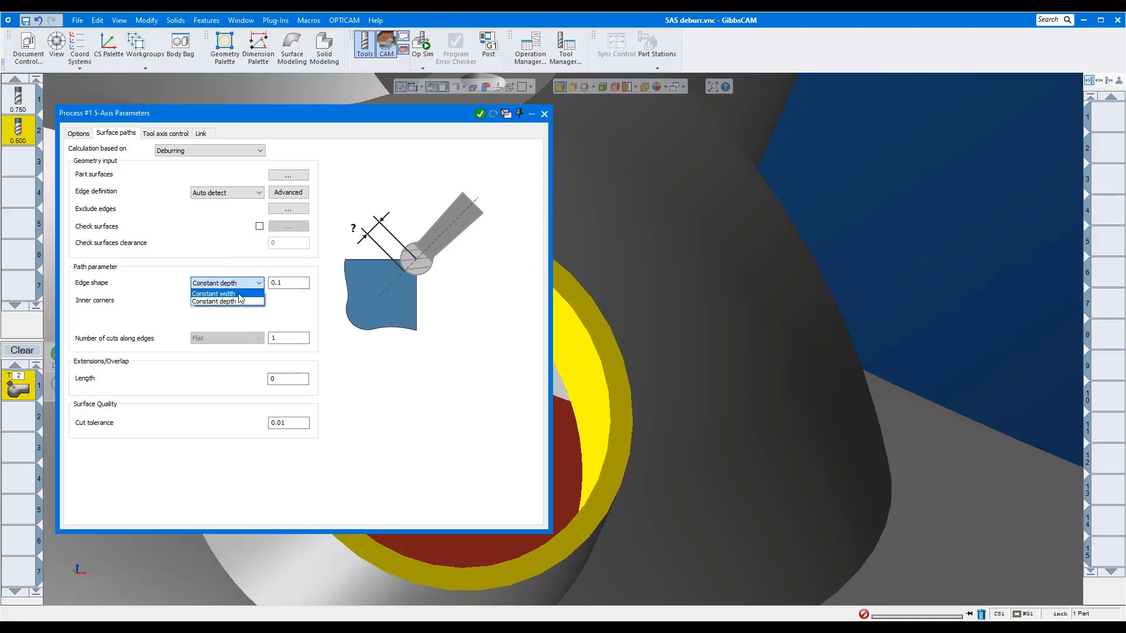
{"action": "left_click", "coordinate": [226, 301]}
{"action": "double_click", "coordinate": [286, 287]}
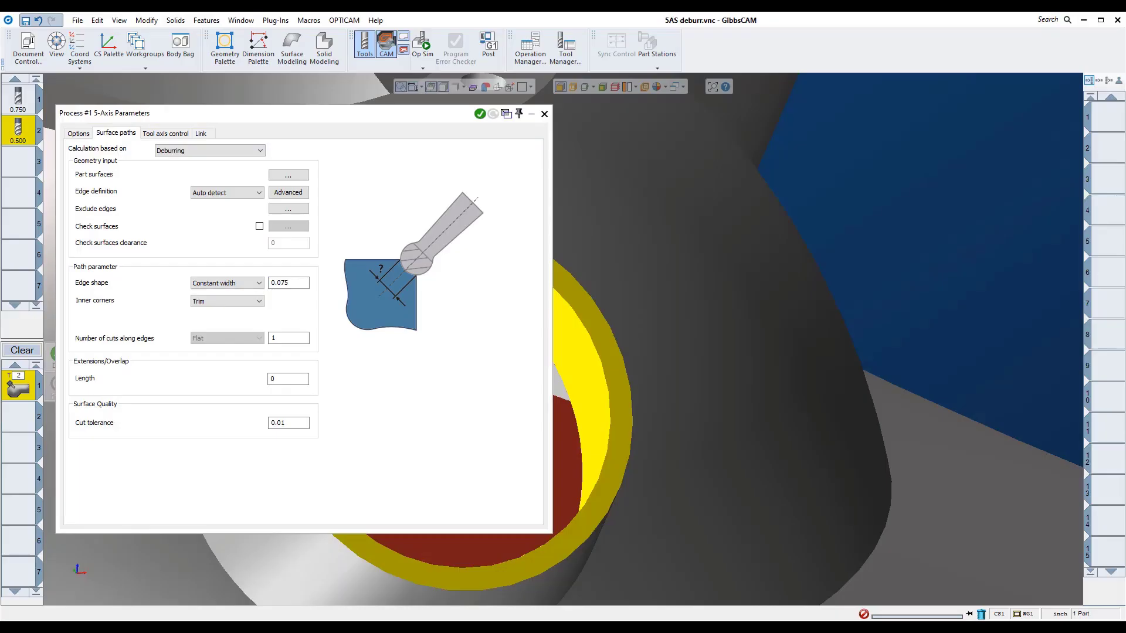
Fix the tool contact point at 0.5 in the tool axis control settings
{"action": "left_click", "coordinate": [183, 134]}
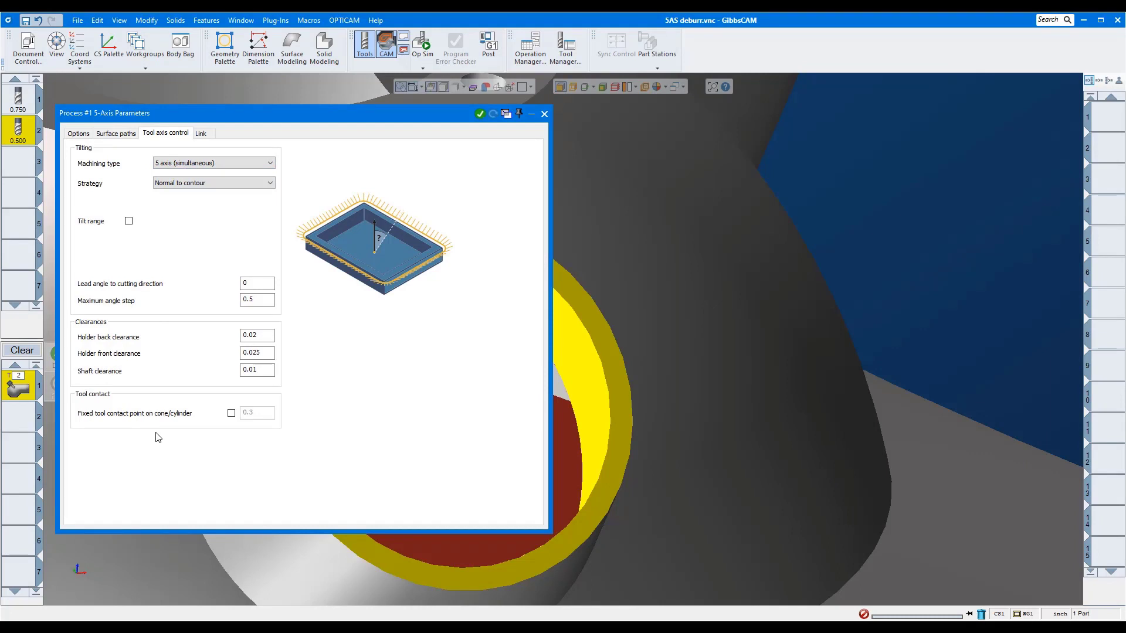
{"action": "left_click", "coordinate": [231, 414]}
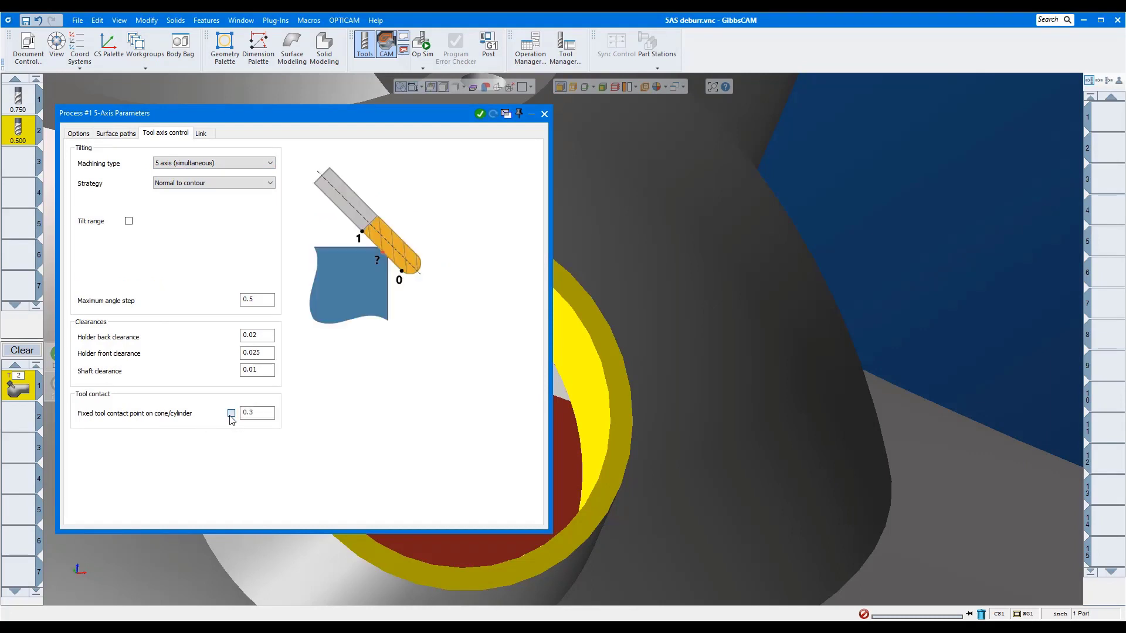
{"action": "left_click_drag", "start_coordinate": [249, 414], "coordinate": [254, 417]}
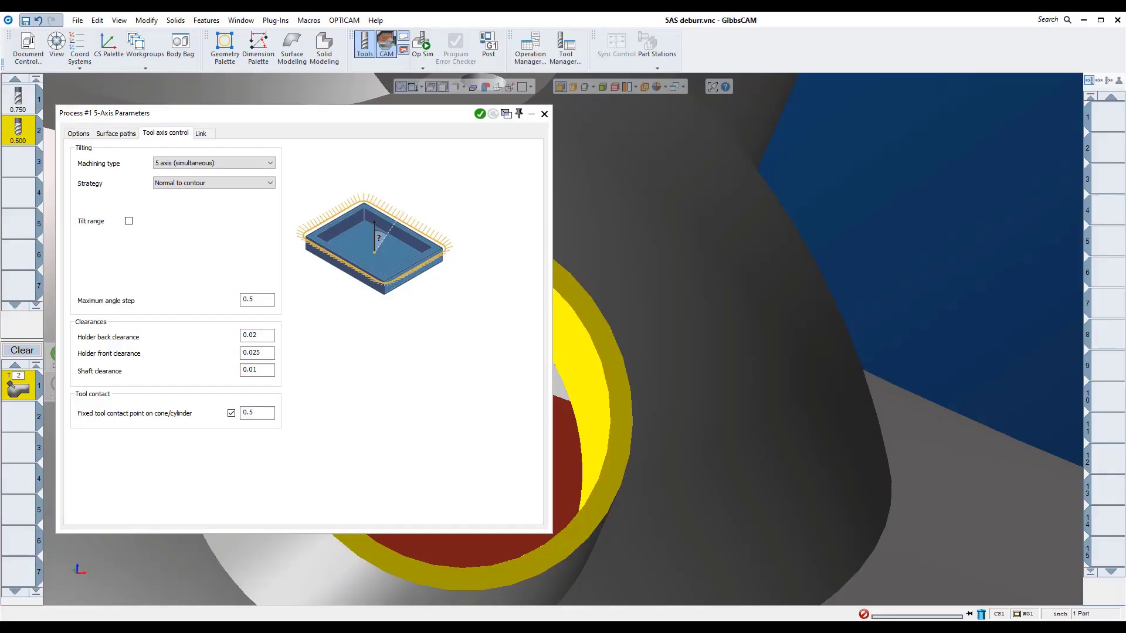
Process the deburring operation with Do It and roll up the parameters dialog
{"action": "right_click", "coordinate": [956, 212]}
{"action": "left_click", "coordinate": [966, 179]}
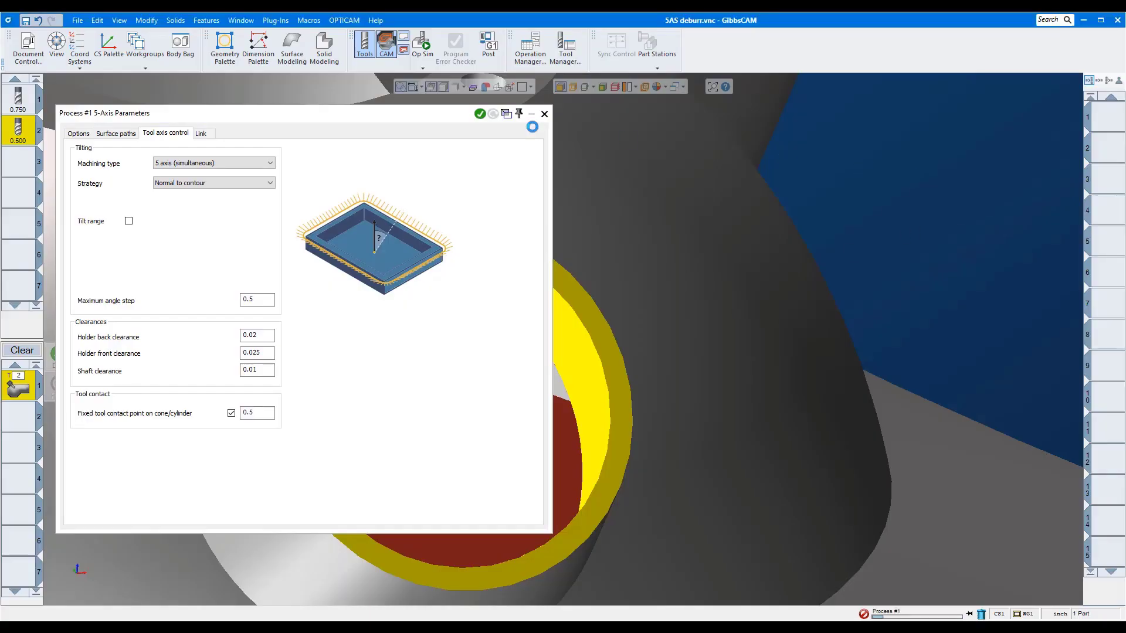
{"action": "double_click", "coordinate": [409, 114]}
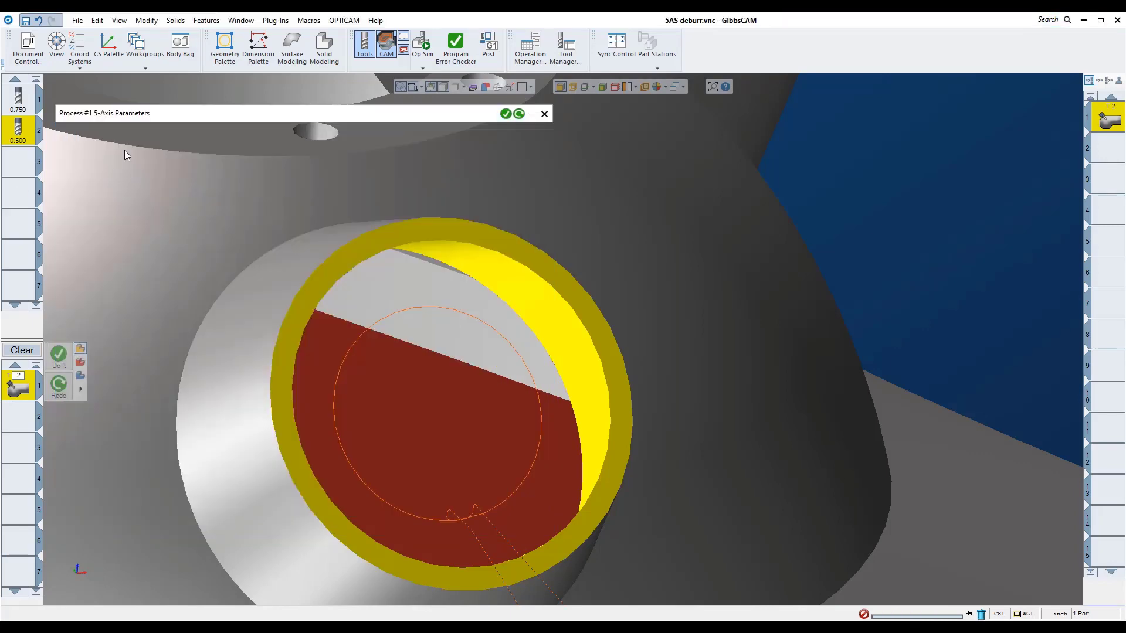
Play the side-hole deburr in Op Sim, then close the simulation
{"action": "left_click", "coordinate": [143, 116]}
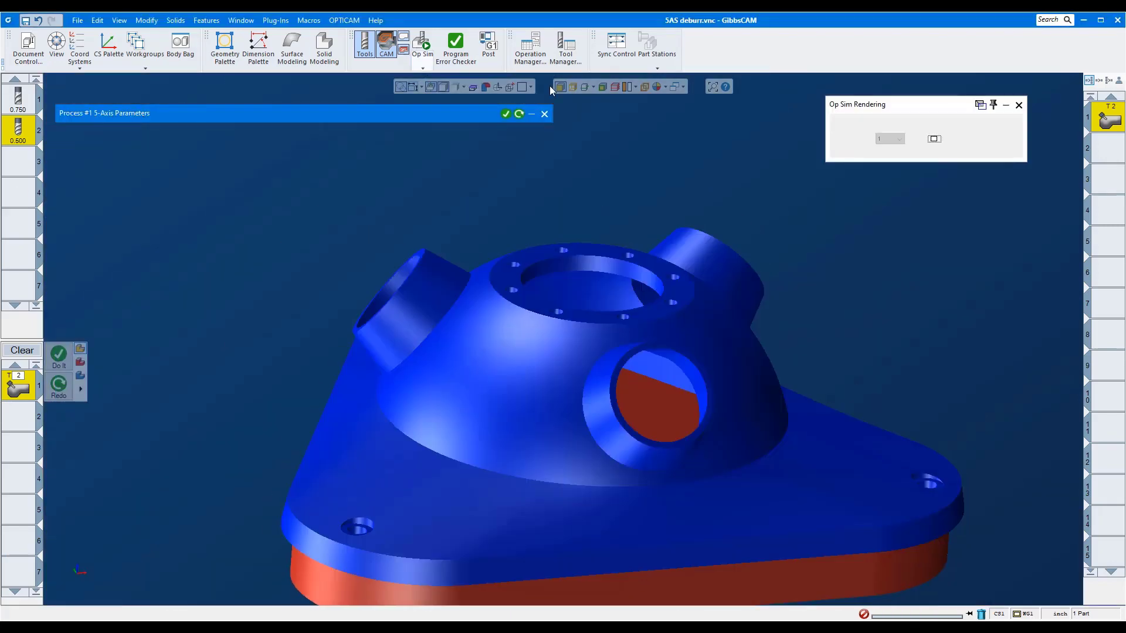
{"action": "left_click", "coordinate": [977, 141]}
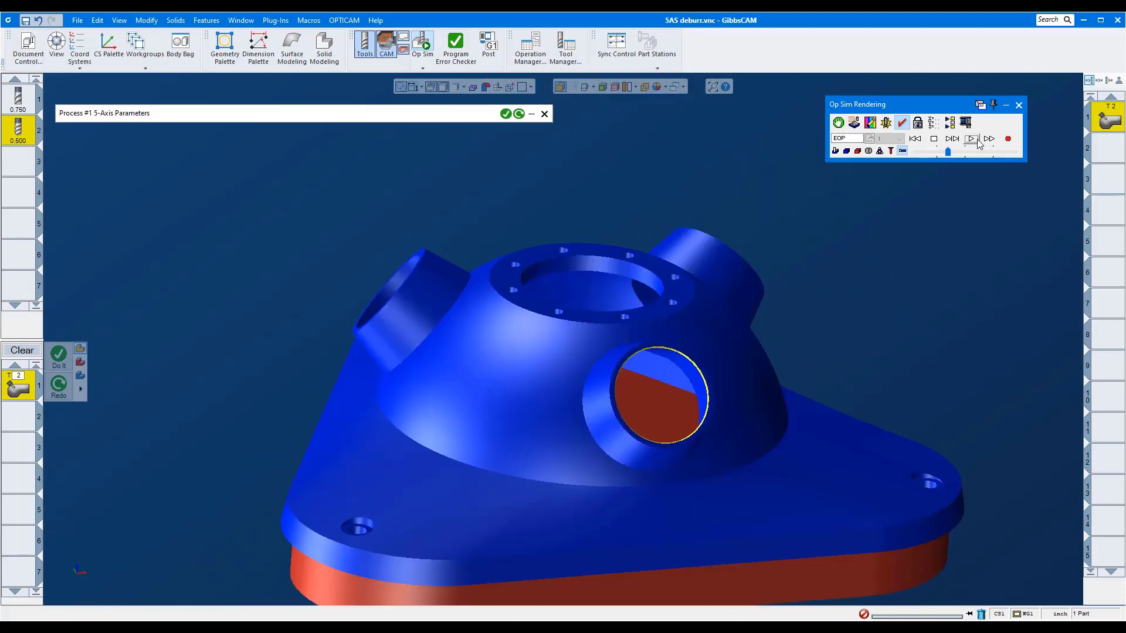
{"action": "left_click", "coordinate": [1018, 105]}
Clear the side hole faces, tilt the part, hide the wireframe overlay and expand 5-axis parameters
{"action": "left_click", "coordinate": [322, 538]}
{"action": "middle_click_drag", "start_coordinate": [258, 340], "coordinate": [174, 282]}
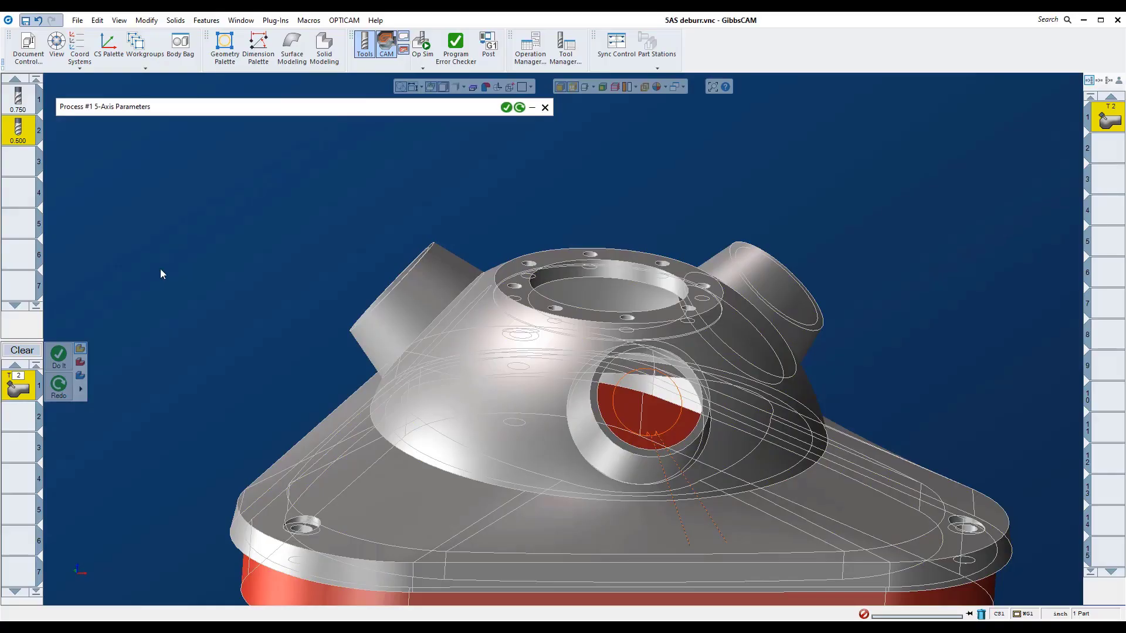
{"action": "left_click", "coordinate": [574, 85]}
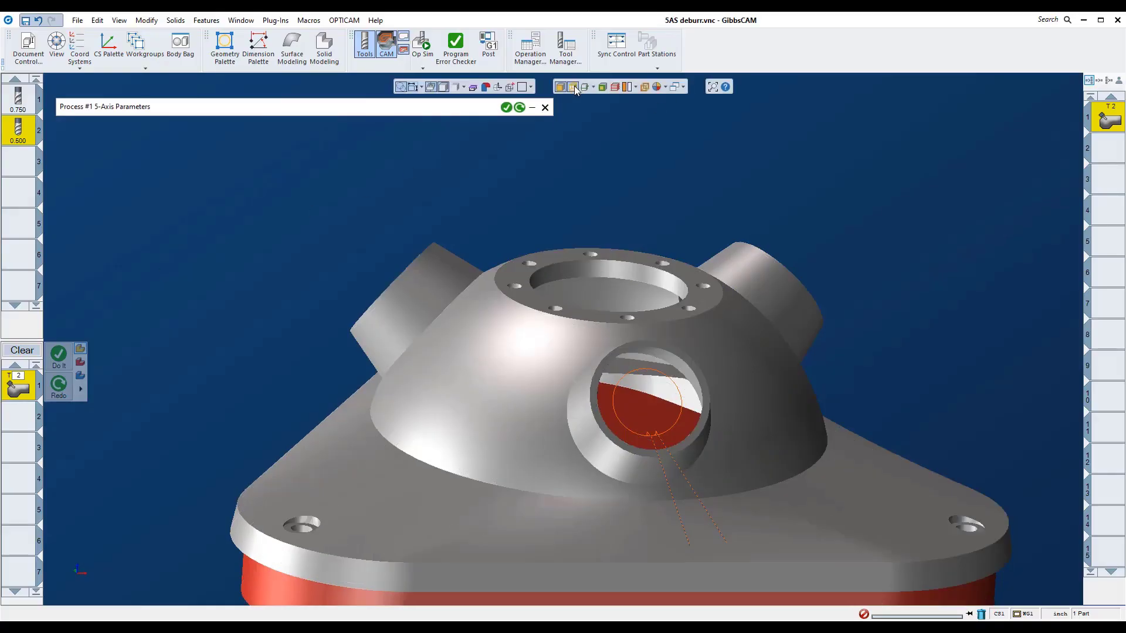
{"action": "left_click", "coordinate": [346, 105]}
{"action": "left_click", "coordinate": [346, 107]}
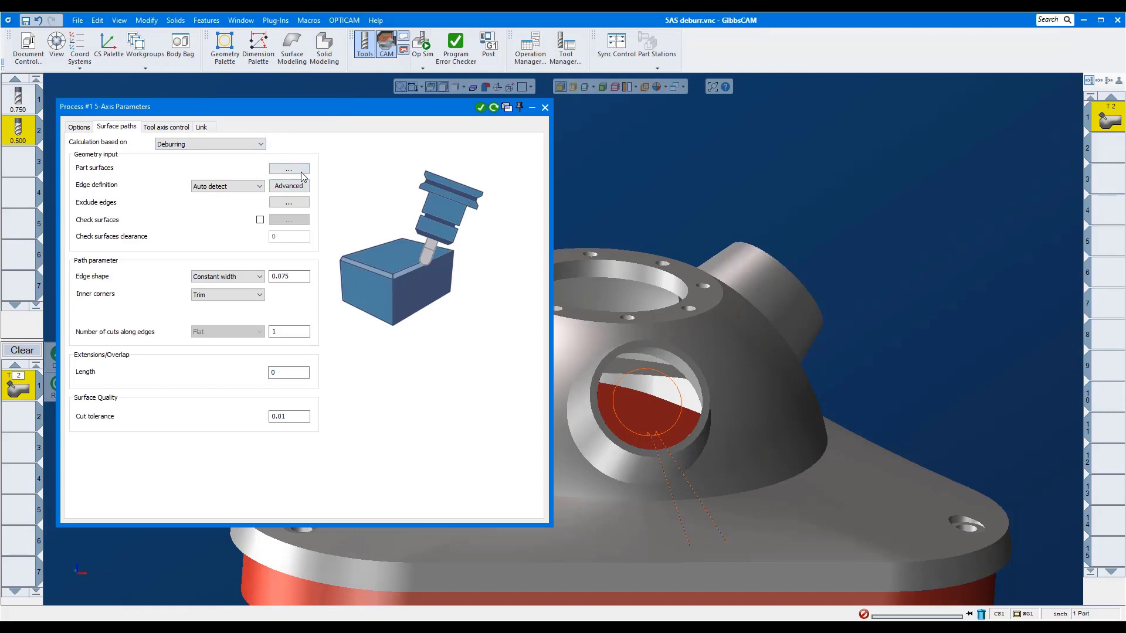
Take the part surfaces from the saved 'round' feature in the Feature Manager
{"action": "key", "text": "Escape"}
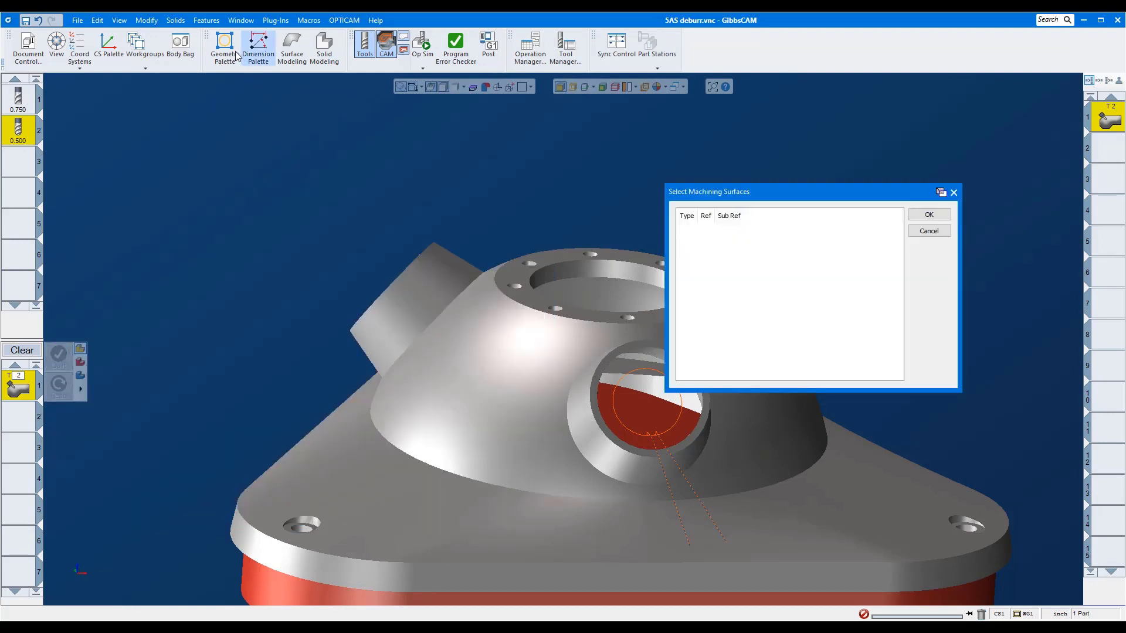
{"action": "left_click", "coordinate": [207, 20]}
{"action": "left_click", "coordinate": [212, 120]}
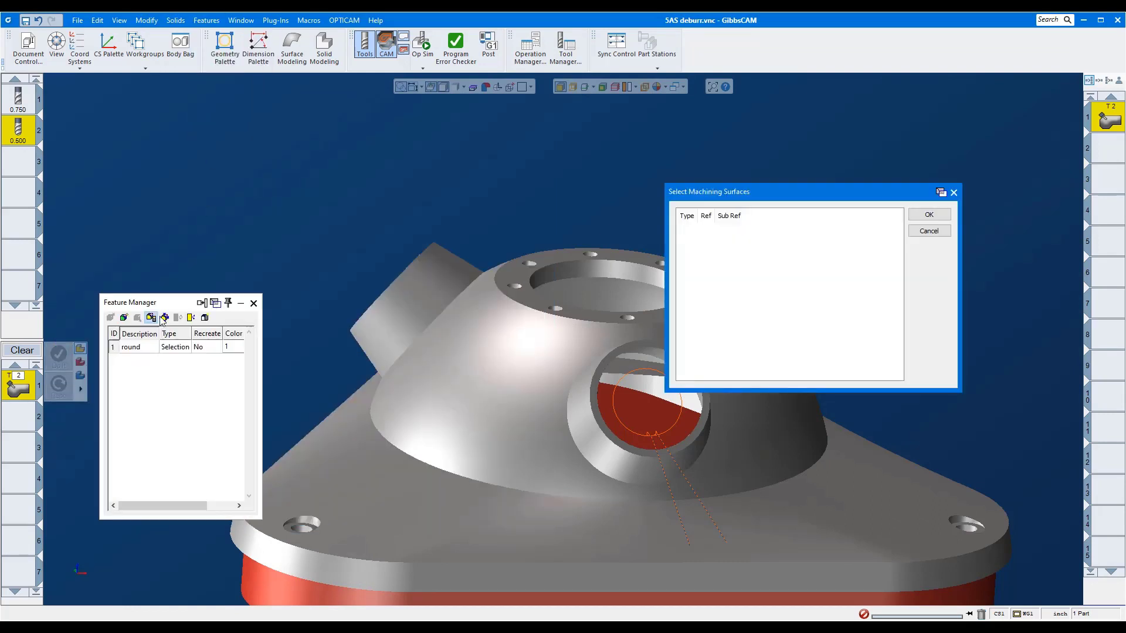
{"action": "left_click", "coordinate": [176, 347]}
{"action": "left_click", "coordinate": [917, 216]}
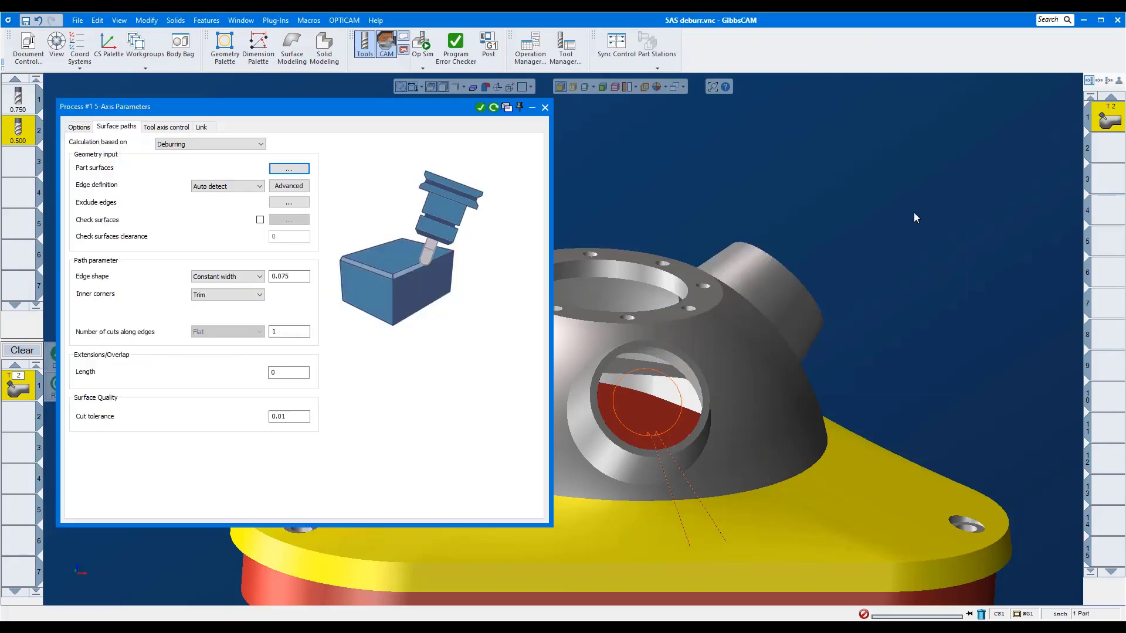
Release the fixed tool contact point and use 20 cuts along edges with rounded distribution
{"action": "left_click", "coordinate": [167, 128]}
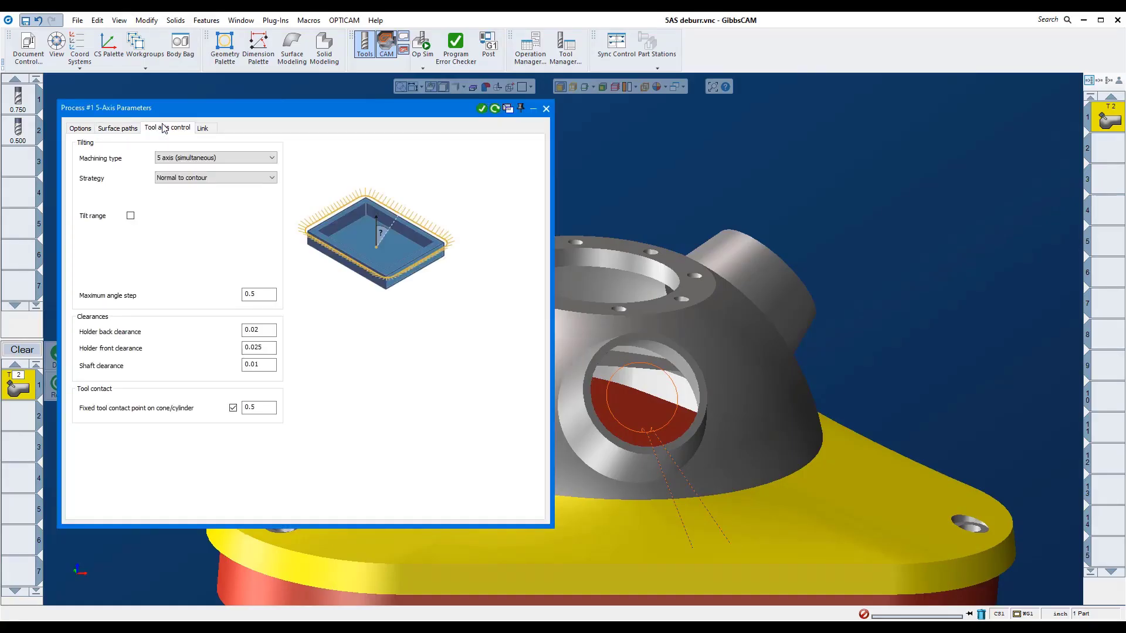
{"action": "left_click", "coordinate": [233, 408]}
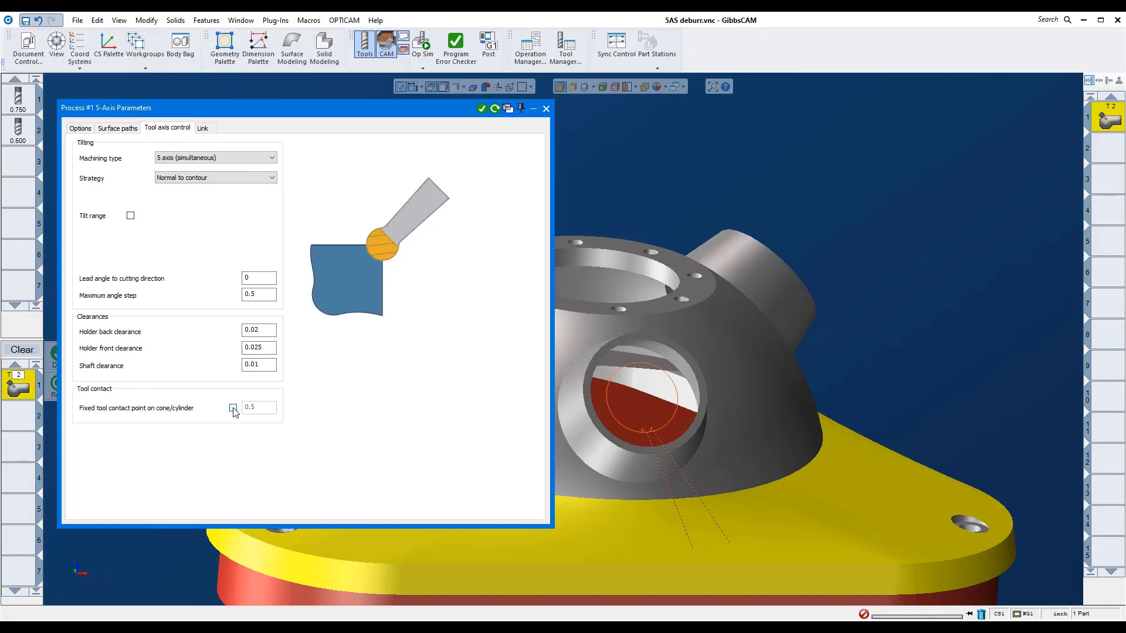
{"action": "left_click", "coordinate": [118, 128]}
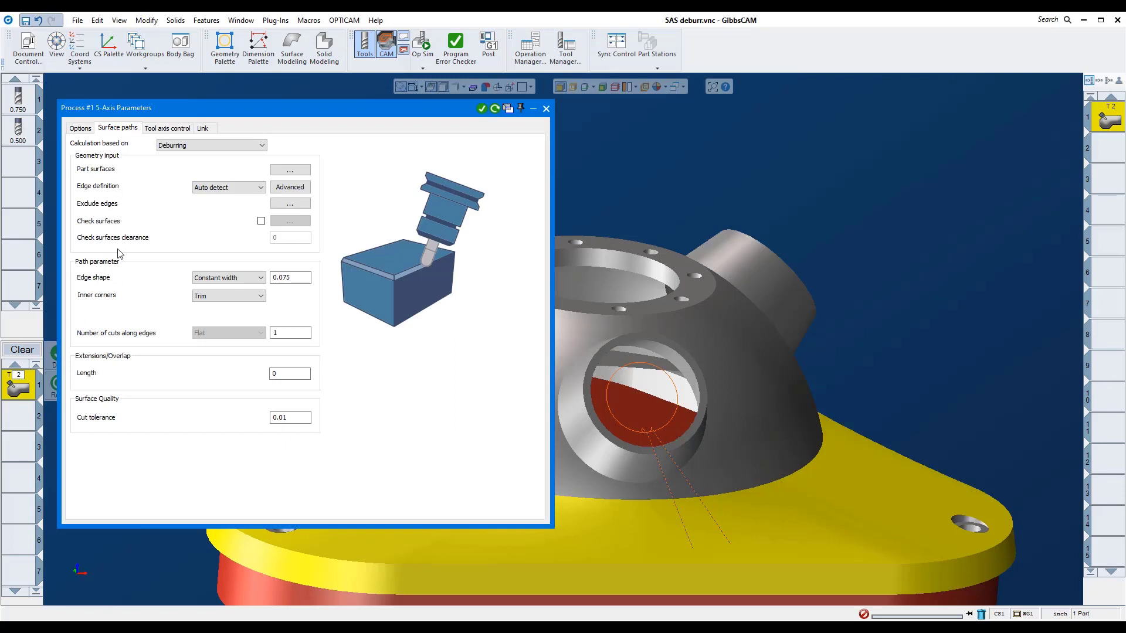
{"action": "left_click", "coordinate": [300, 339]}
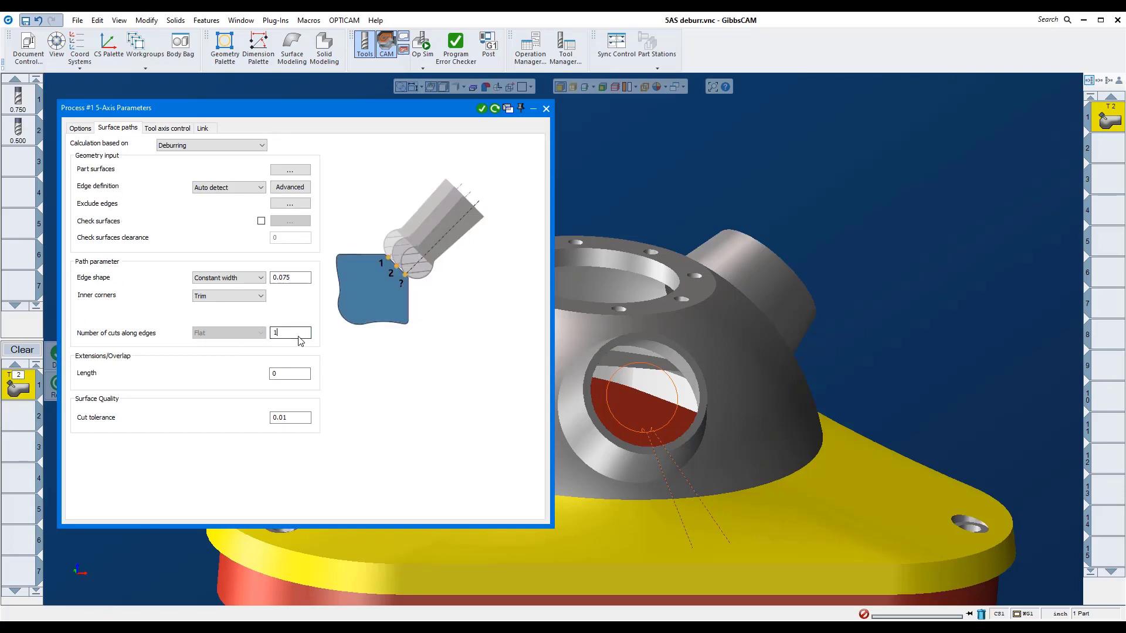
{"action": "type", "text": "20"}
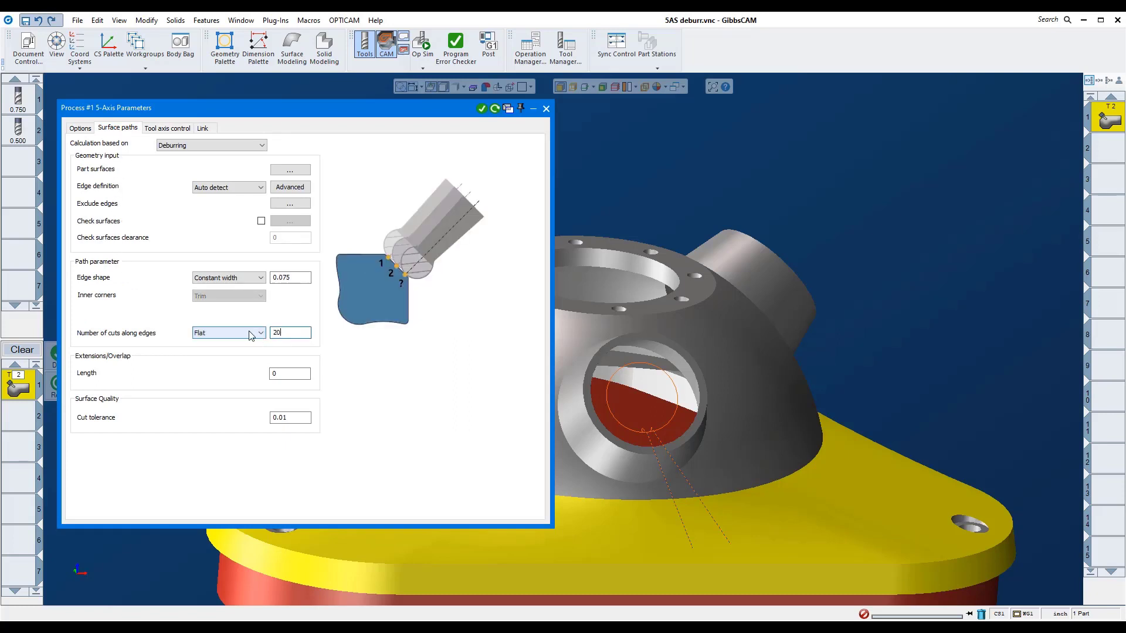
{"action": "left_click", "coordinate": [245, 333]}
{"action": "left_click", "coordinate": [246, 352]}
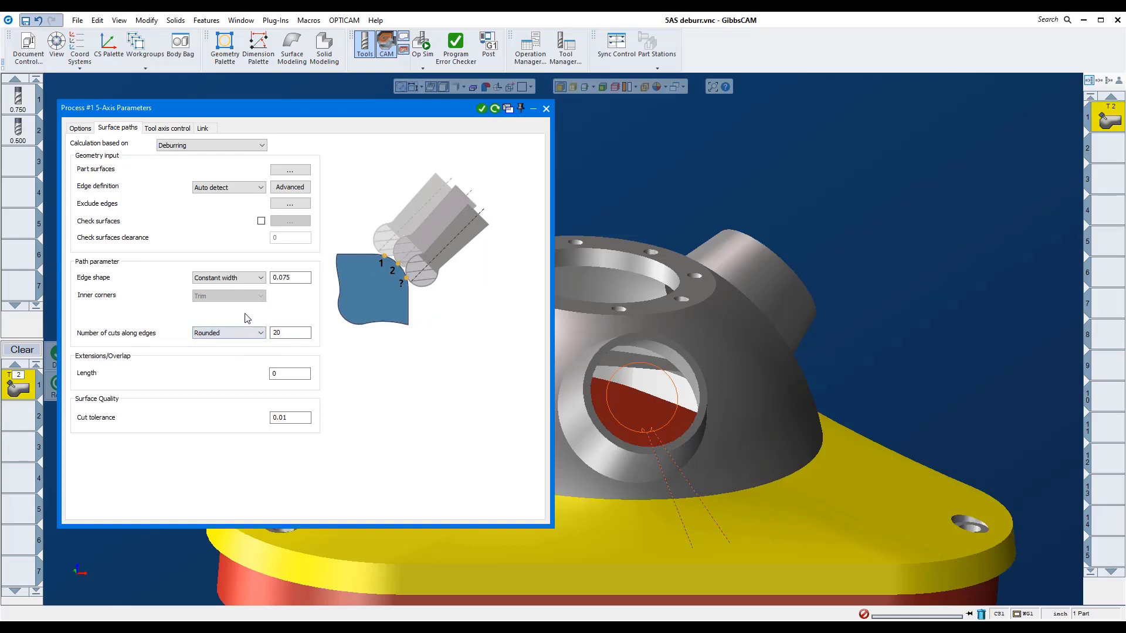
Set the edge shape to Constant radius with a 0.1 edge size
{"action": "left_click", "coordinate": [238, 282]}
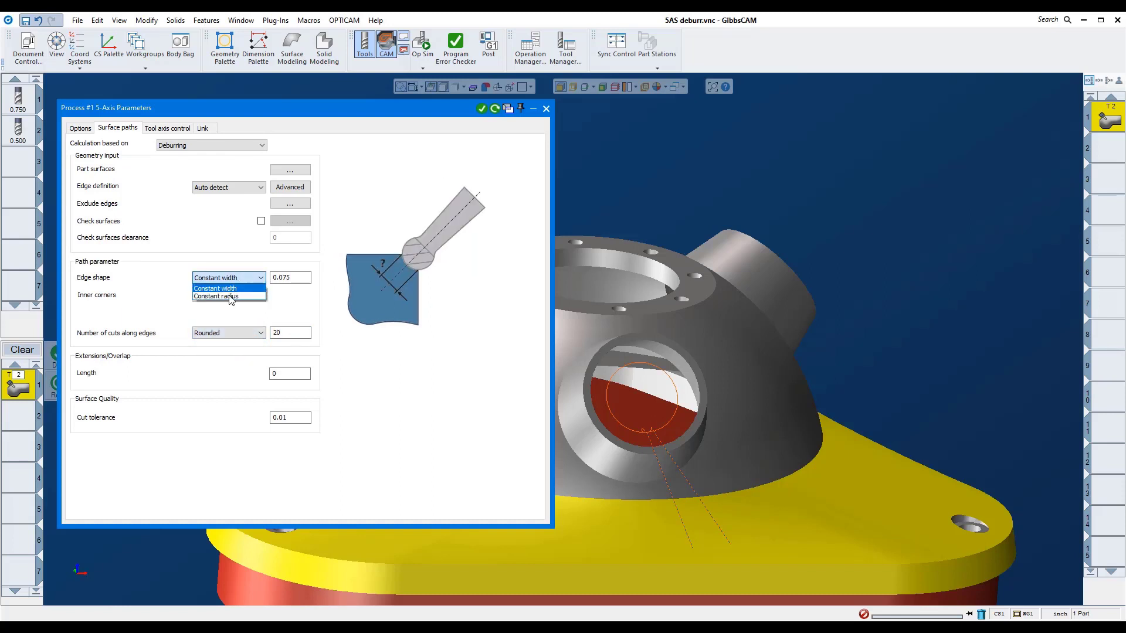
{"action": "left_click", "coordinate": [229, 297]}
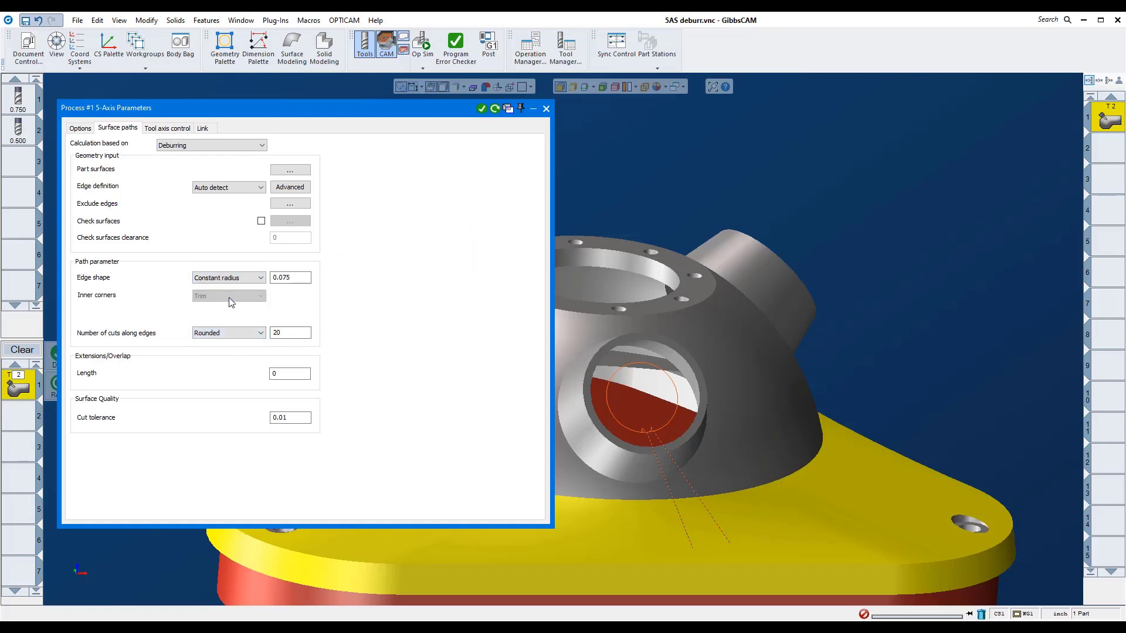
{"action": "double_click", "coordinate": [299, 280]}
{"action": "type", "text": ".1"}
{"action": "key", "text": "Return"}
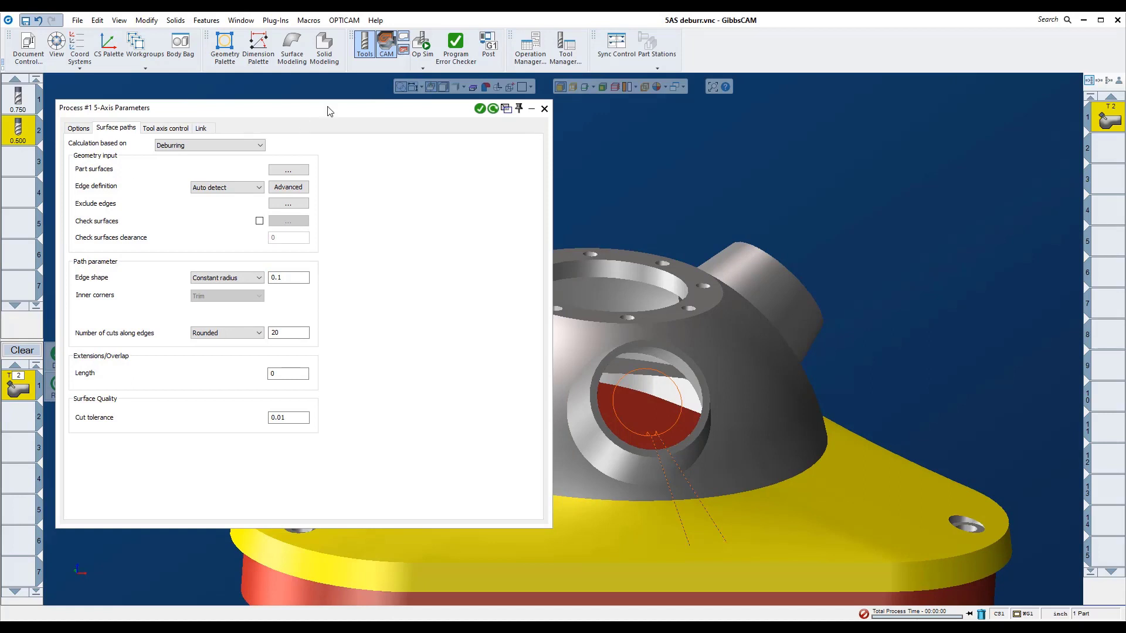
Calculate the deburring toolpath as a new operation and zoom in on the part's right corner
{"action": "right_click", "coordinate": [689, 133]}
{"action": "left_click", "coordinate": [706, 106]}
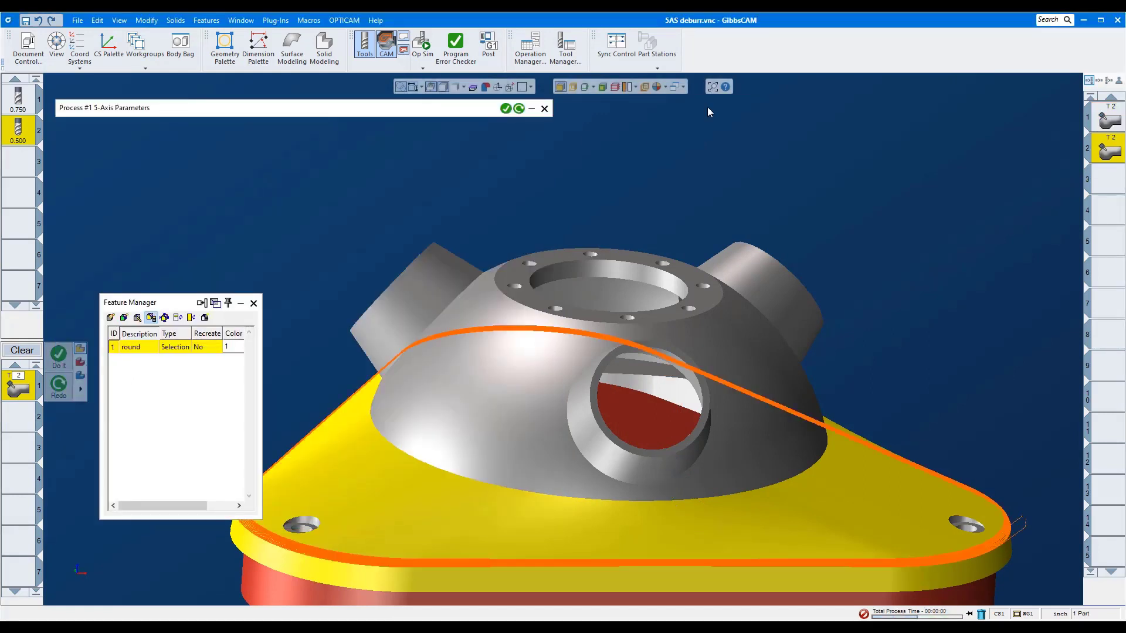
{"action": "left_click_drag", "start_coordinate": [925, 466], "coordinate": [1045, 560]}
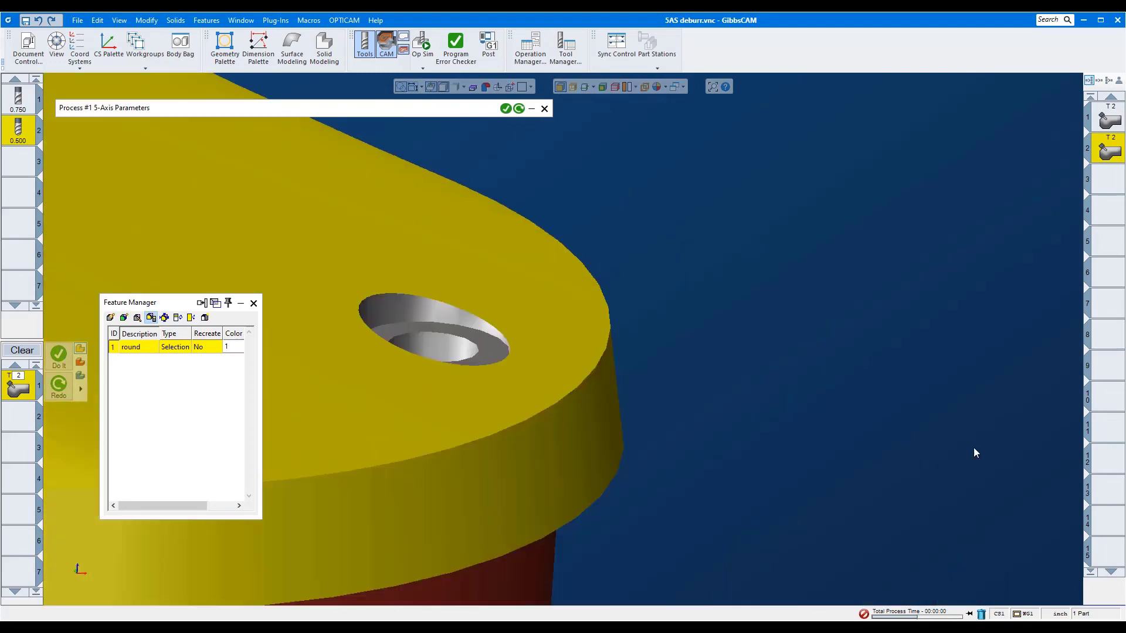
Simulate the whole-part deburr at increased speed and zoom onto the rounded edge near a hole
{"action": "left_click", "coordinate": [423, 52]}
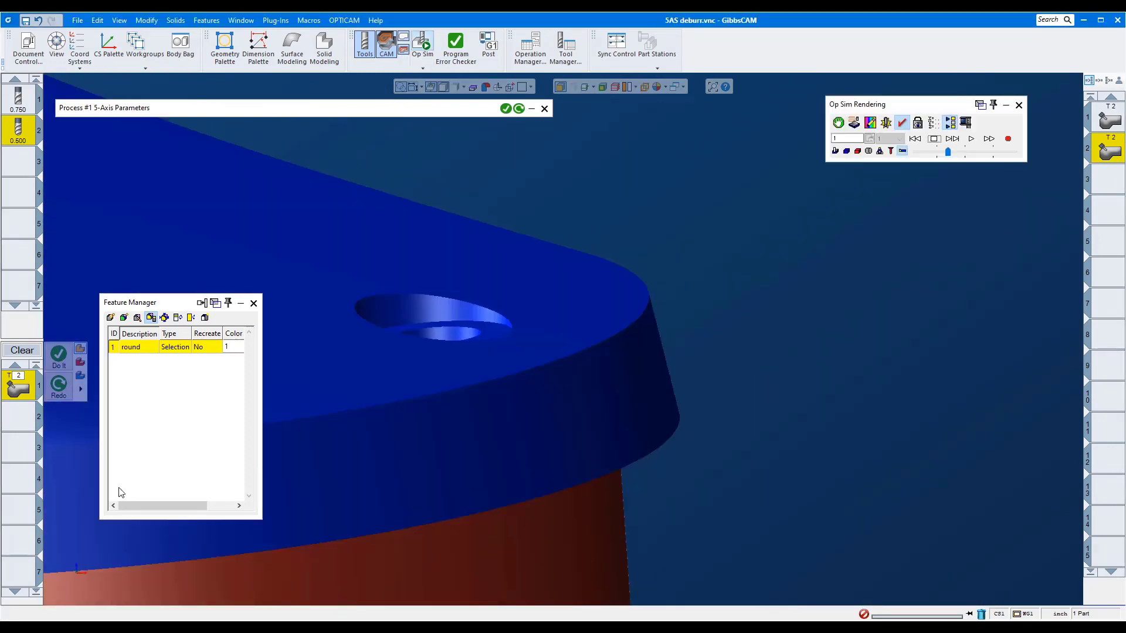
{"action": "left_click", "coordinate": [57, 563]}
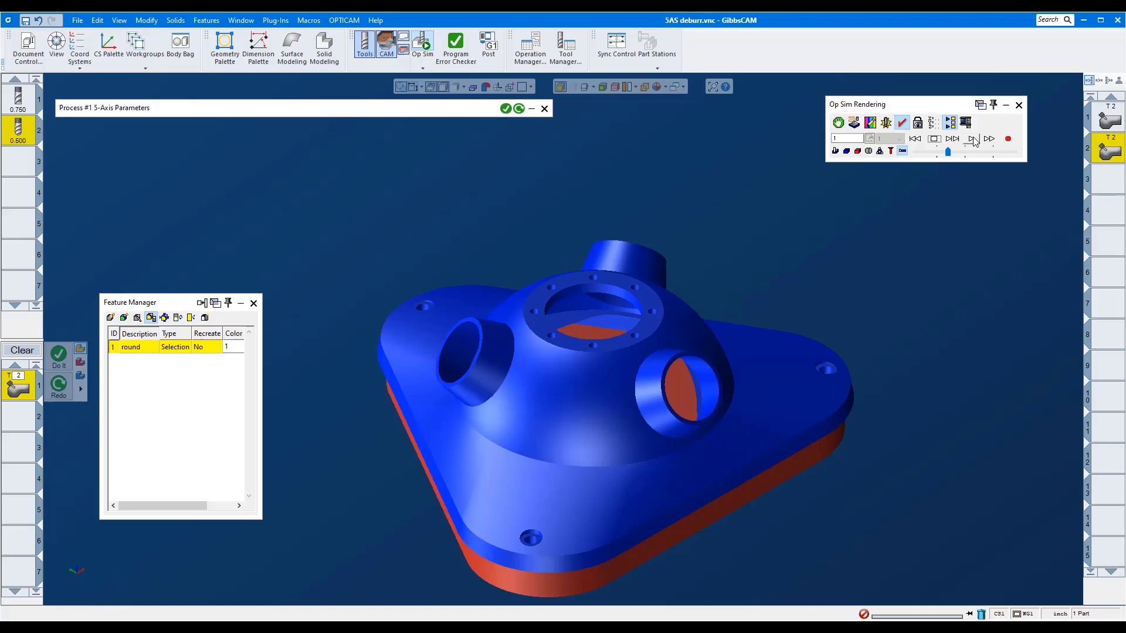
{"action": "left_click", "coordinate": [972, 139]}
{"action": "left_click_drag", "start_coordinate": [948, 152], "coordinate": [976, 154]}
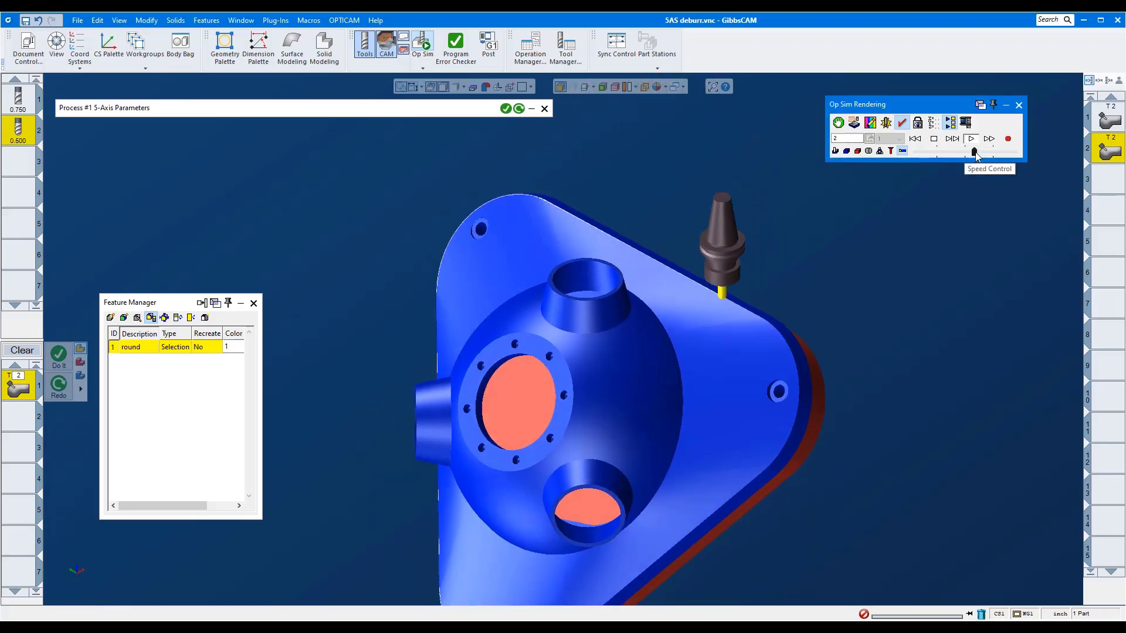
{"action": "left_click_drag", "start_coordinate": [976, 154], "coordinate": [1015, 156]}
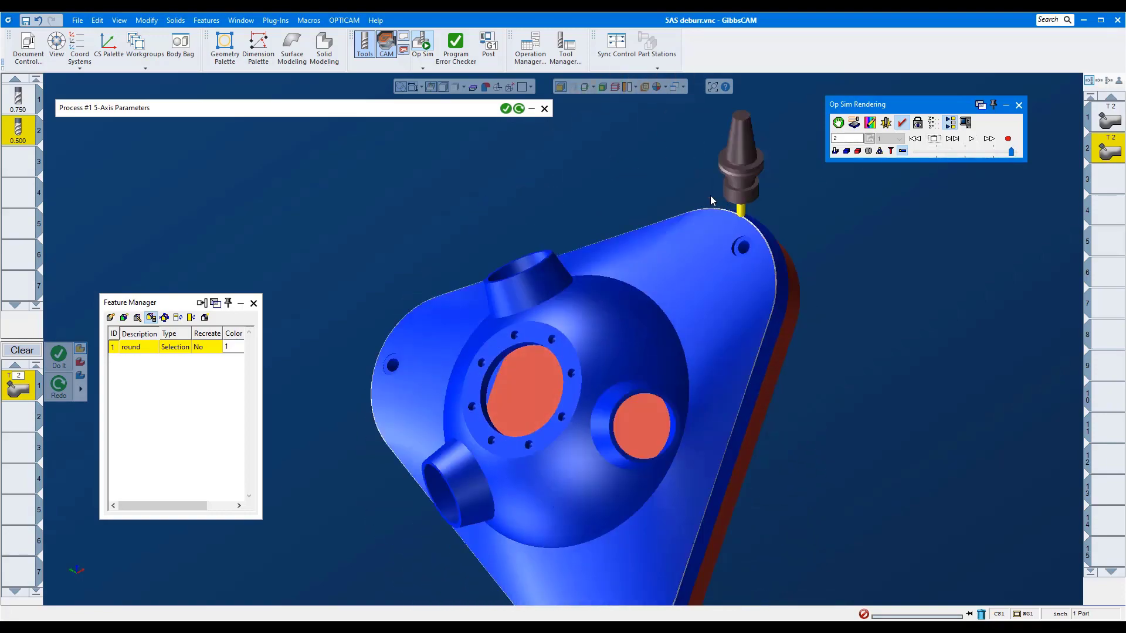
{"action": "left_click_drag", "start_coordinate": [711, 197], "coordinate": [809, 250]}
{"action": "scroll", "coordinate": [810, 251], "scroll_direction": "up", "scroll_amount": 2}
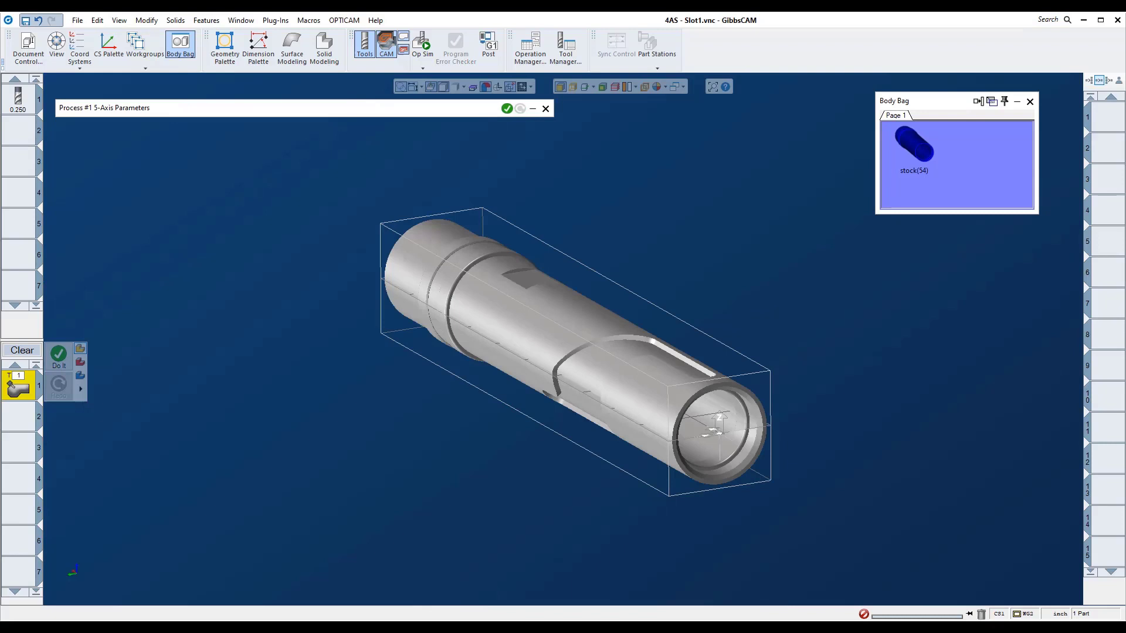
Expand the shaft's Process #1 5-Axis Parameters and show its Surface paths settings
{"action": "left_click", "coordinate": [198, 109]}
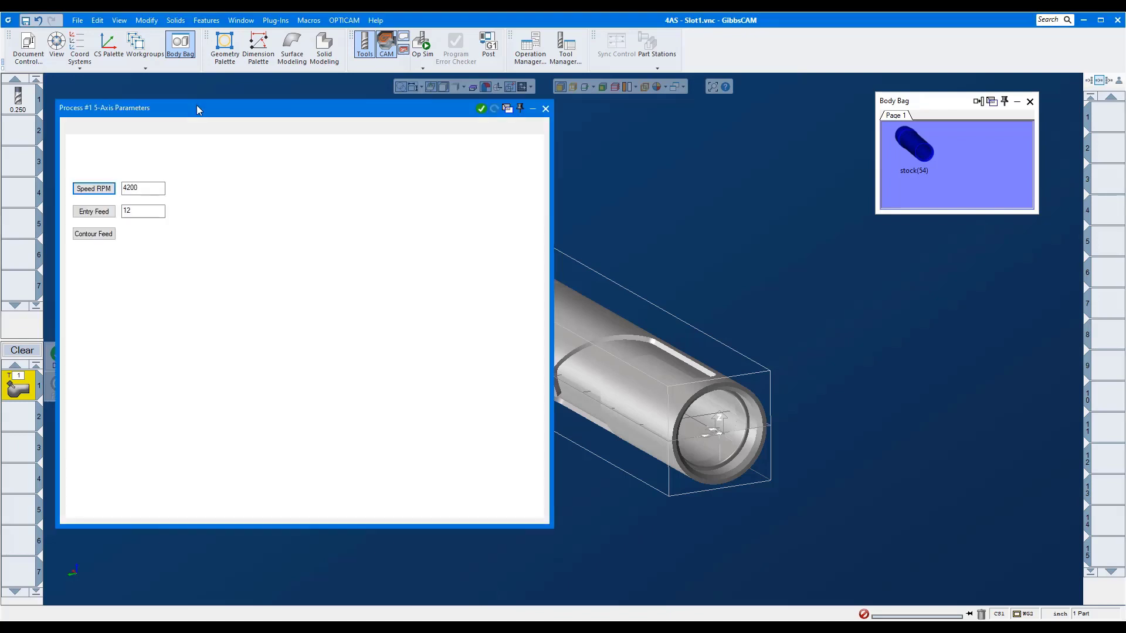
{"action": "left_click", "coordinate": [115, 128]}
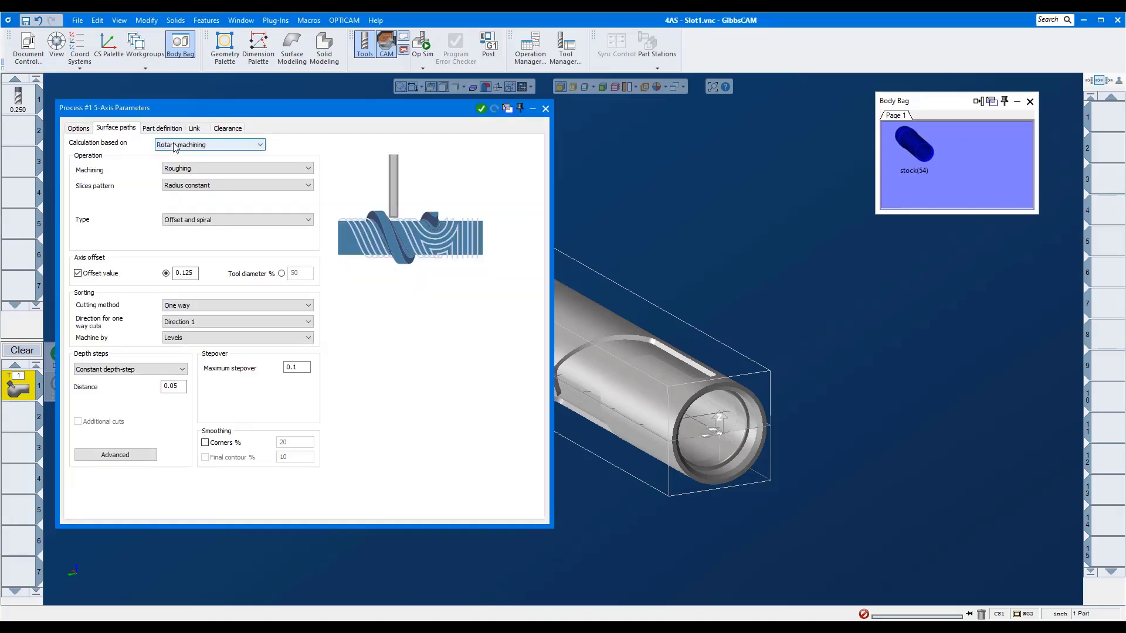
Select the radial pocket face, keep 0.125 axis offset, one-way Direction 1 and 0.05 depth steps
{"action": "left_click", "coordinate": [579, 372]}
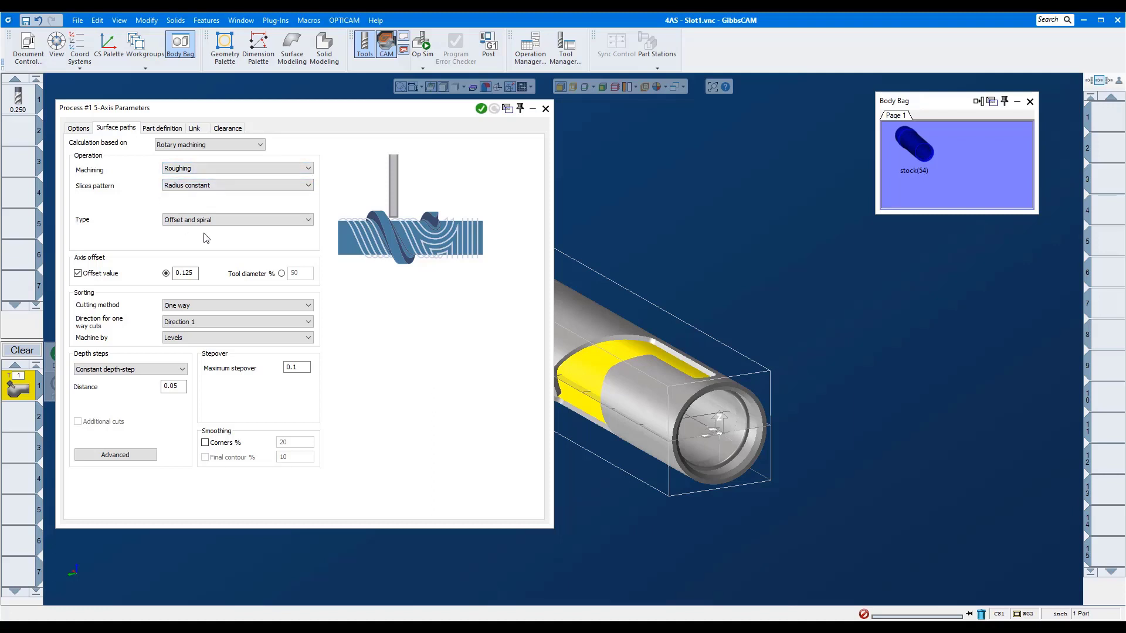
{"action": "left_click", "coordinate": [184, 274]}
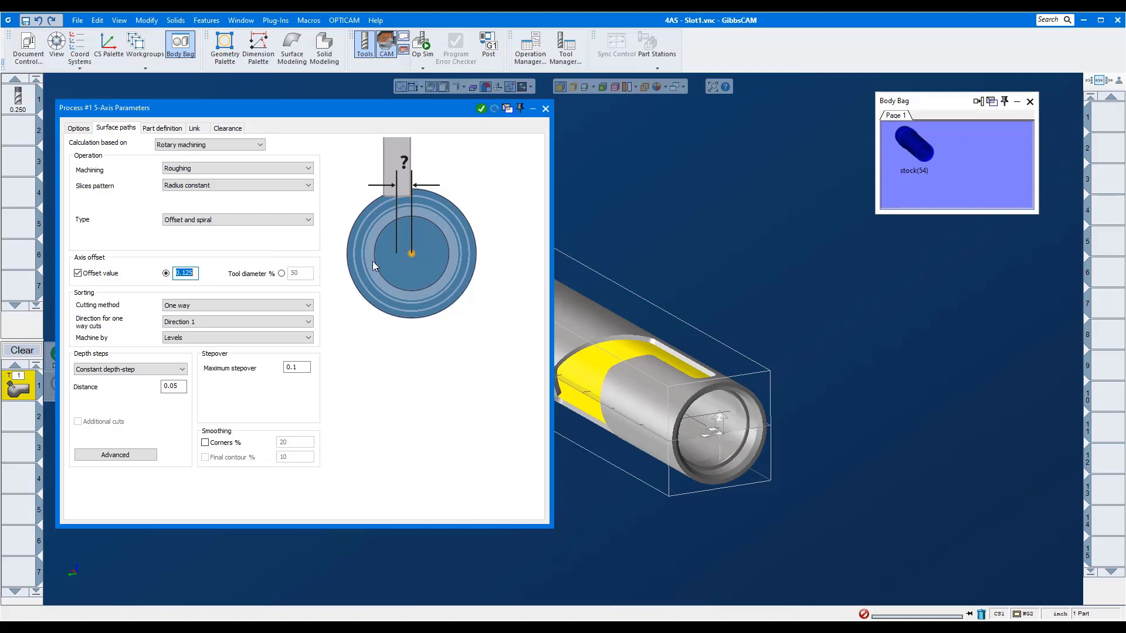
{"action": "left_click", "coordinate": [256, 320]}
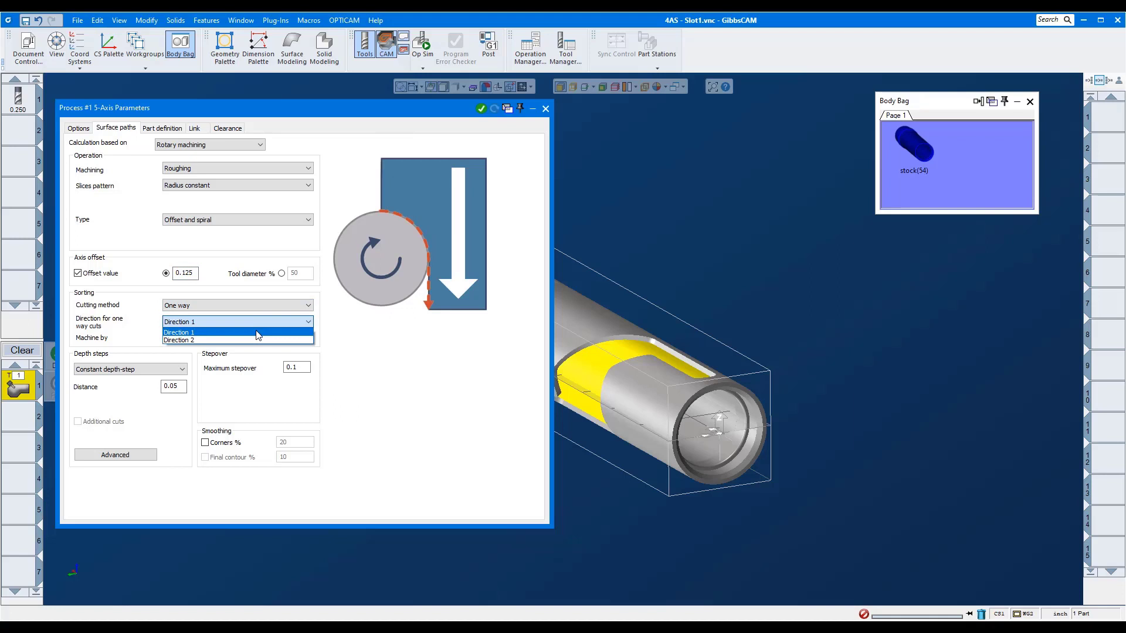
{"action": "left_click", "coordinate": [256, 332]}
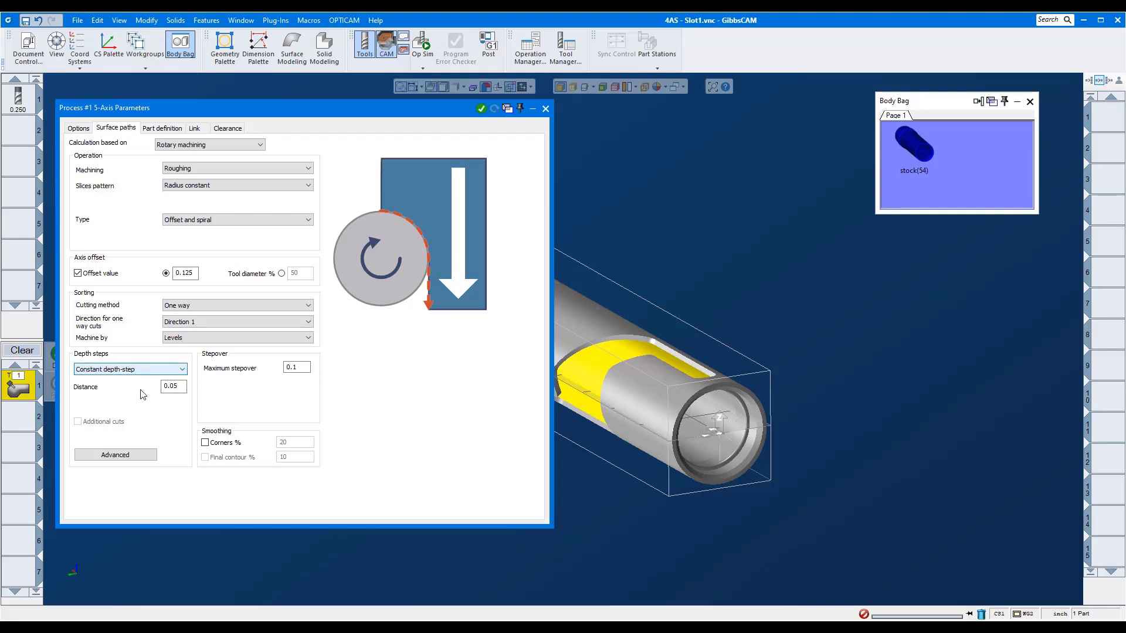
{"action": "double_click", "coordinate": [172, 386]}
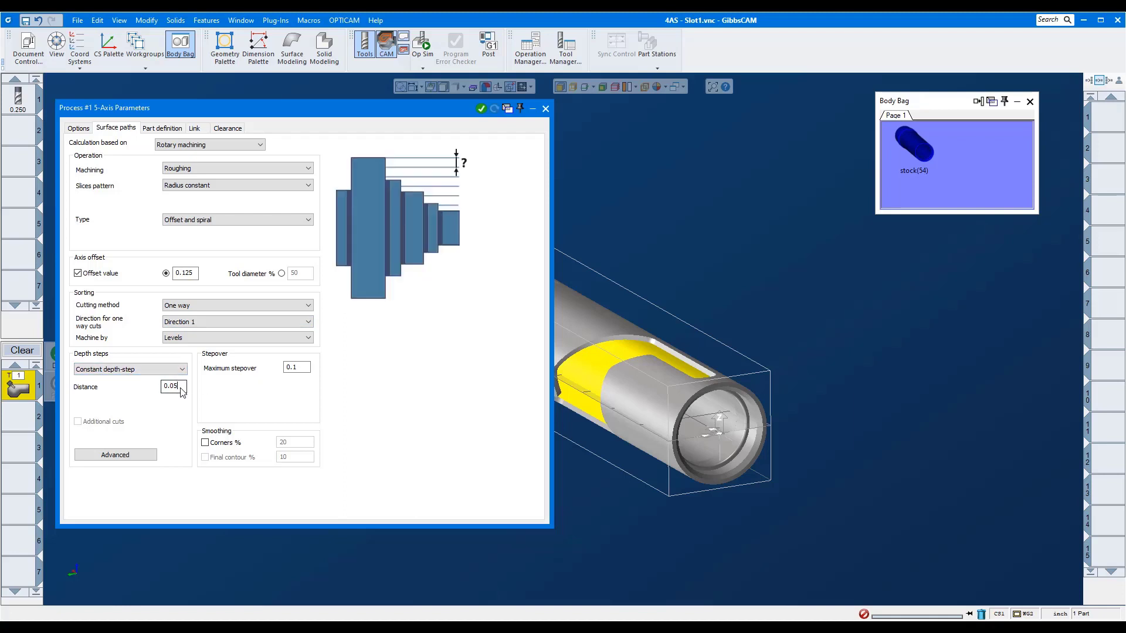
Review and close the advanced depth-step options, then show the Part definition settings
{"action": "left_click", "coordinate": [139, 453]}
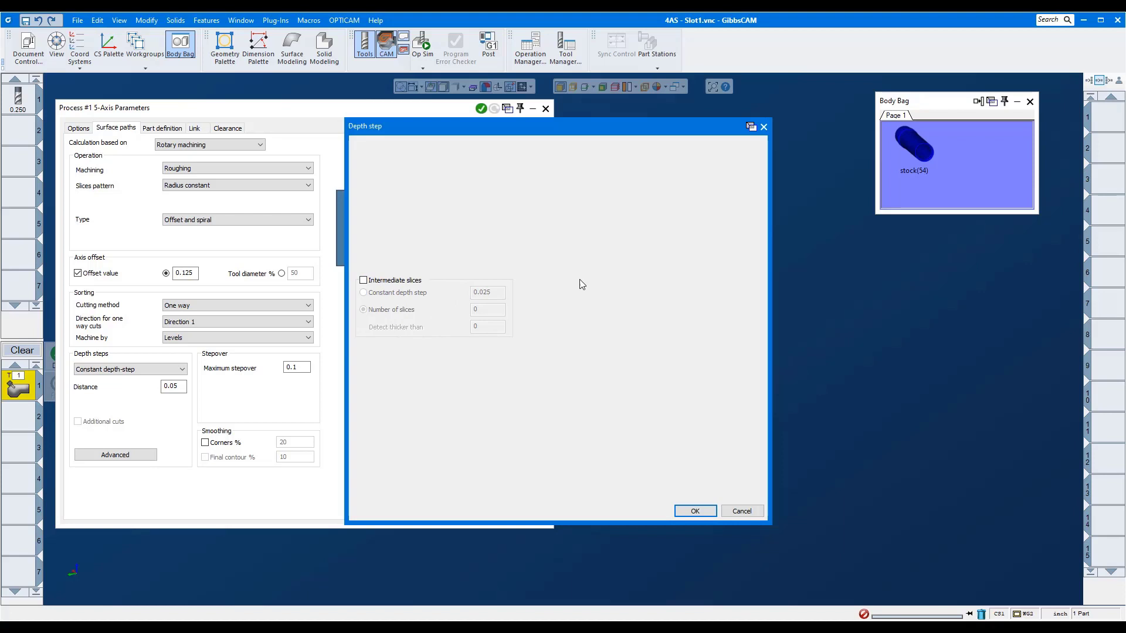
{"action": "left_click", "coordinate": [762, 127]}
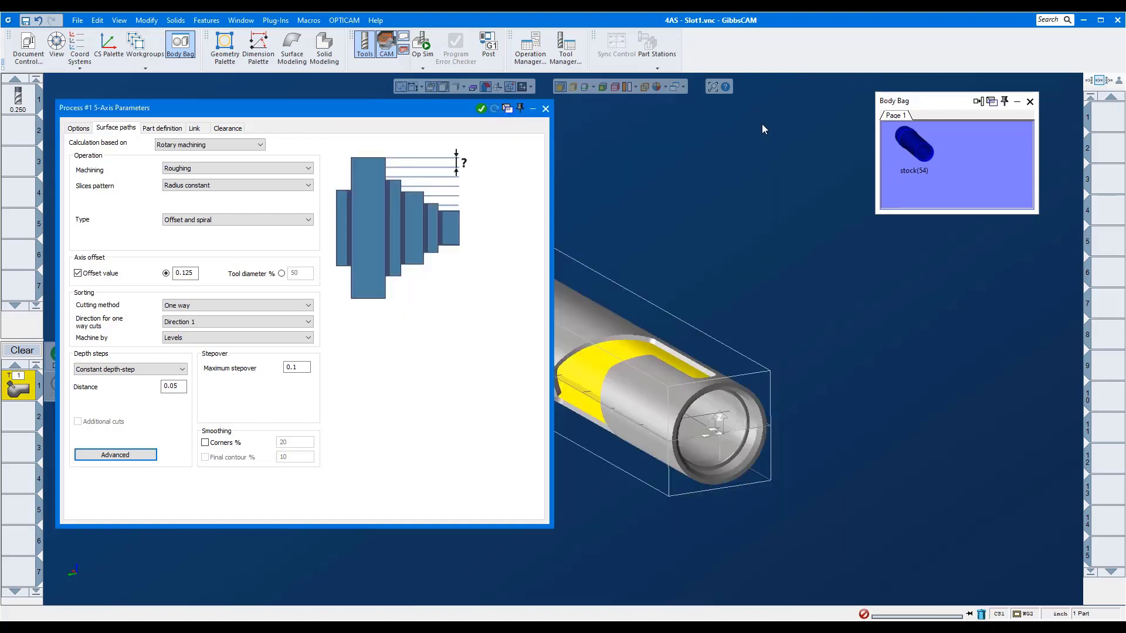
{"action": "left_click", "coordinate": [163, 132]}
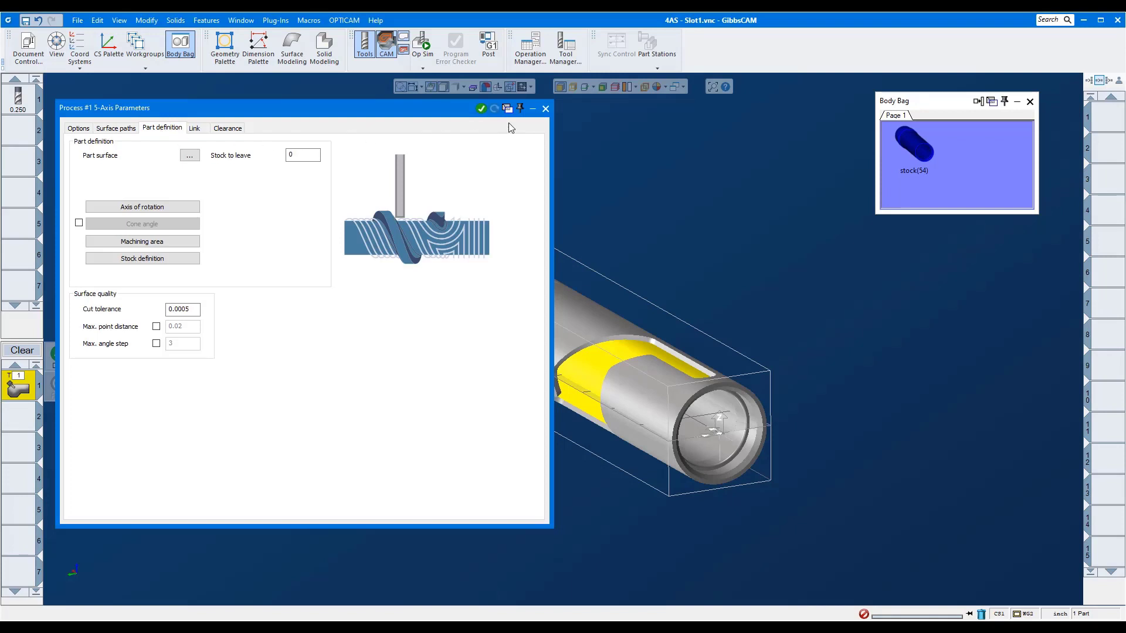
Select the whole shaft as the part surface with 0 stock to leave
{"action": "left_click", "coordinate": [189, 155]}
{"action": "double_click", "coordinate": [543, 340]}
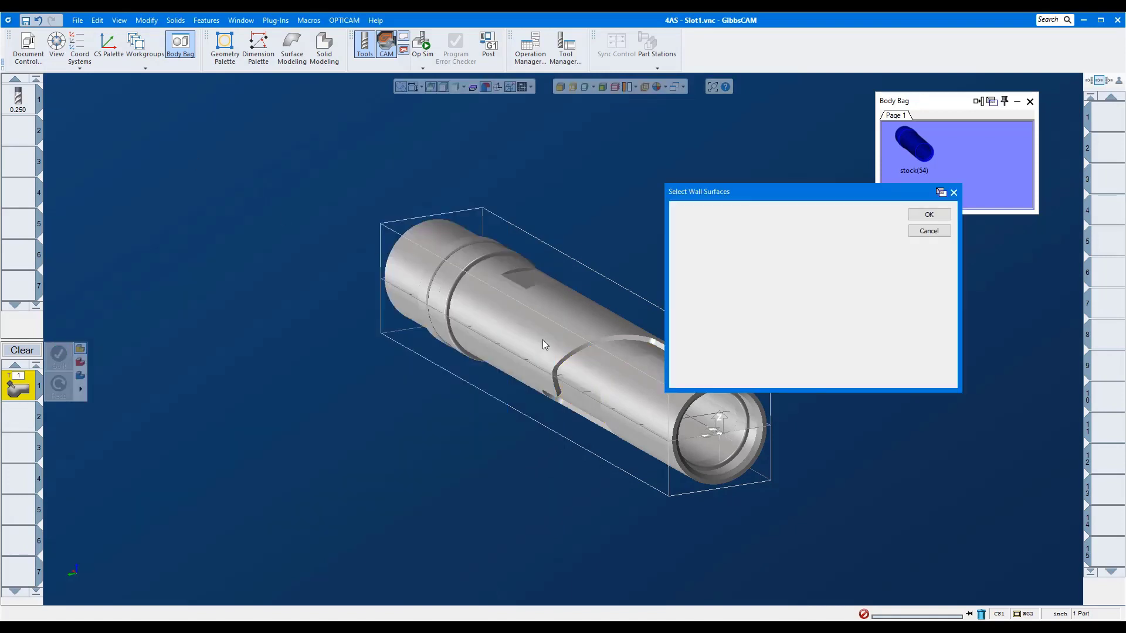
{"action": "left_click", "coordinate": [916, 216]}
{"action": "left_click", "coordinate": [313, 159]}
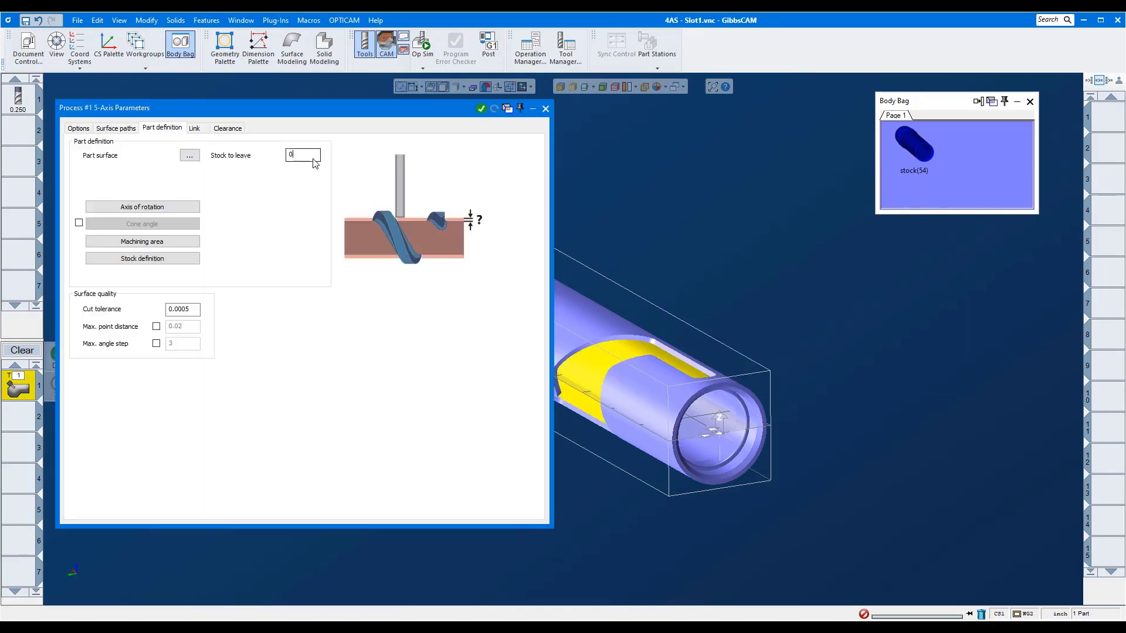
Accept the X rotation axis through the centre and pick stock(54) as the stock body
{"action": "left_click", "coordinate": [146, 209]}
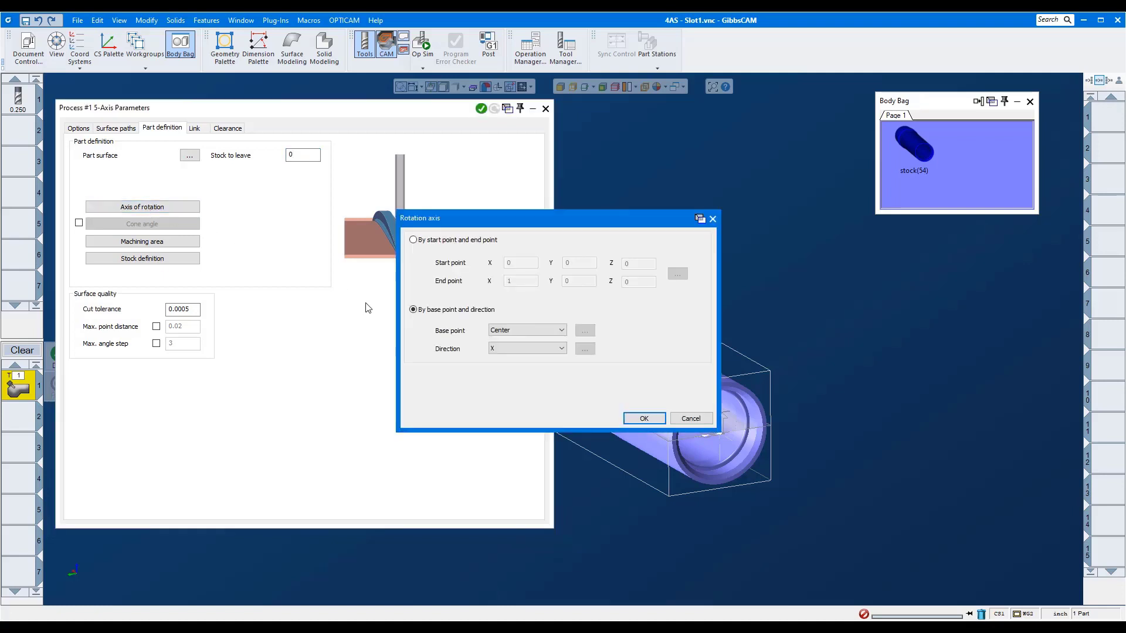
{"action": "left_click", "coordinate": [643, 419]}
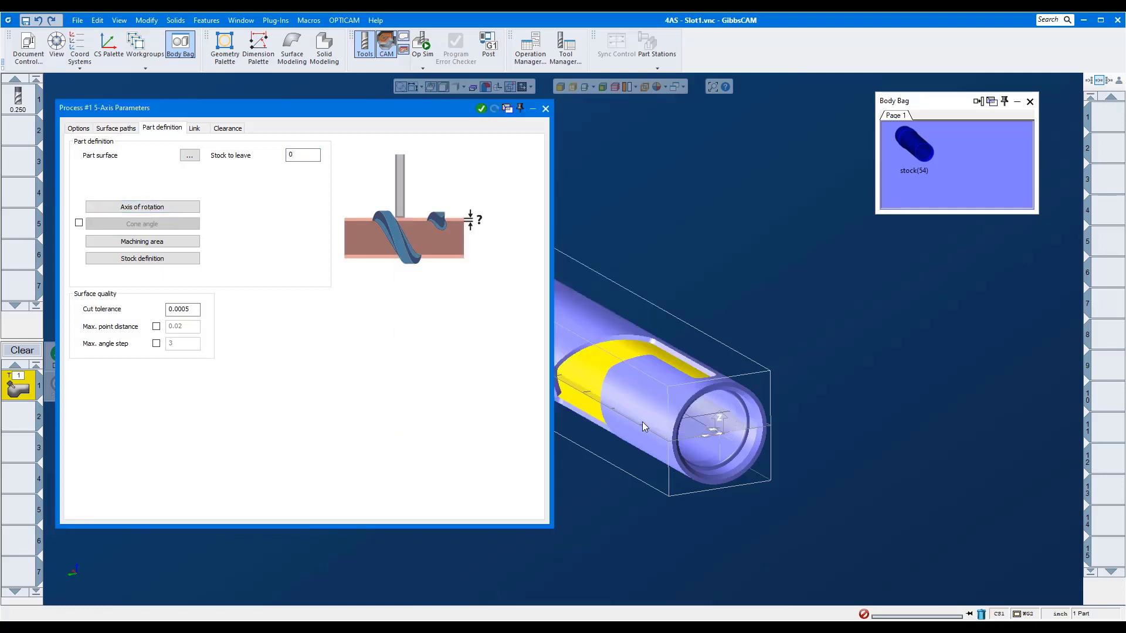
{"action": "left_click", "coordinate": [168, 266]}
{"action": "left_click", "coordinate": [429, 199]}
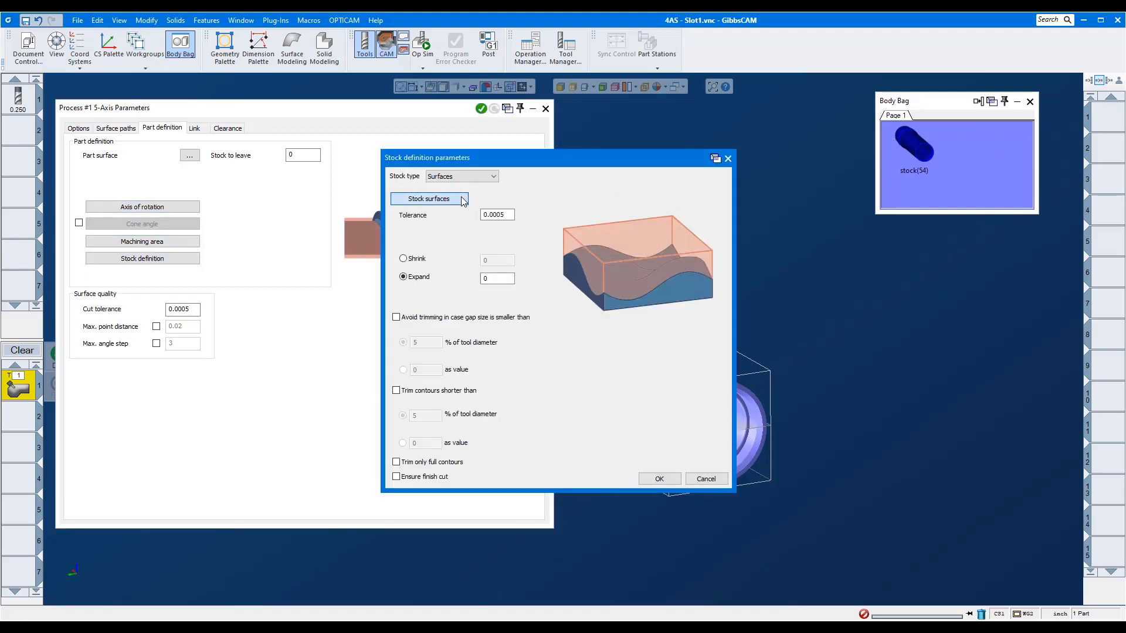
{"action": "left_click", "coordinate": [915, 150]}
{"action": "left_click", "coordinate": [929, 217]}
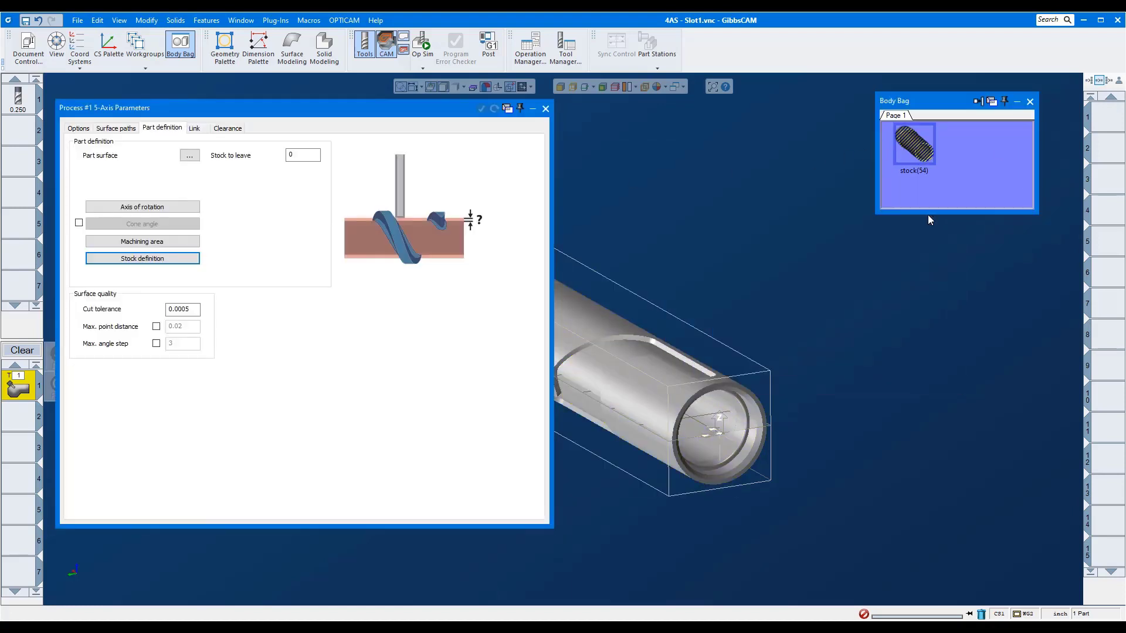
{"action": "left_click", "coordinate": [666, 486]}
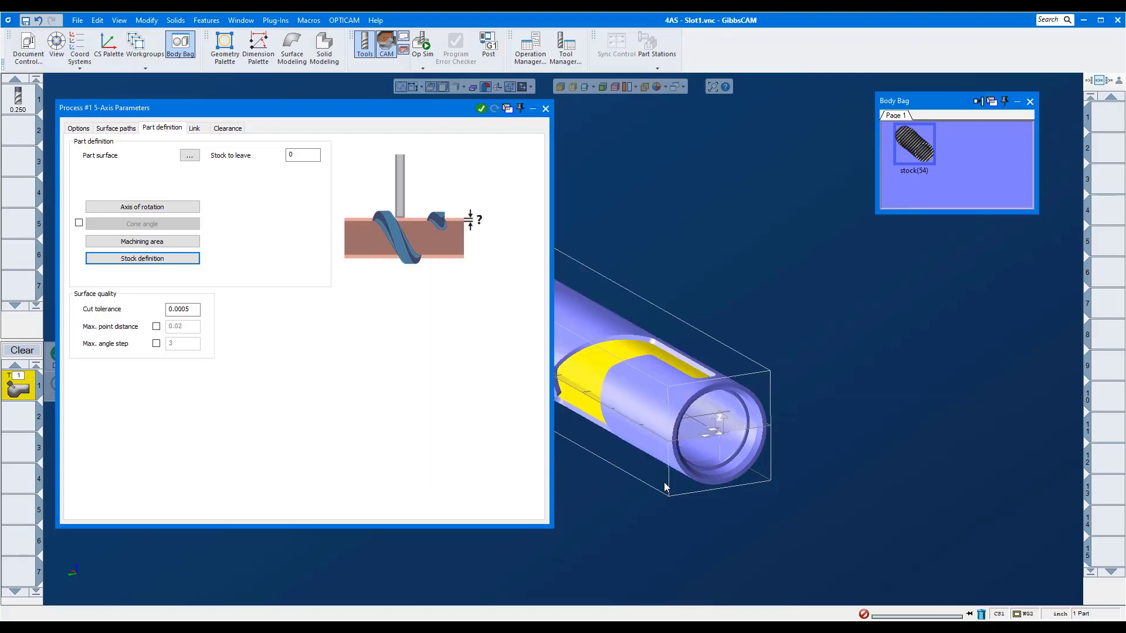
Calculate the rotary roughing operation with Do It and bring up Op Sim
{"action": "right_click", "coordinate": [707, 204]}
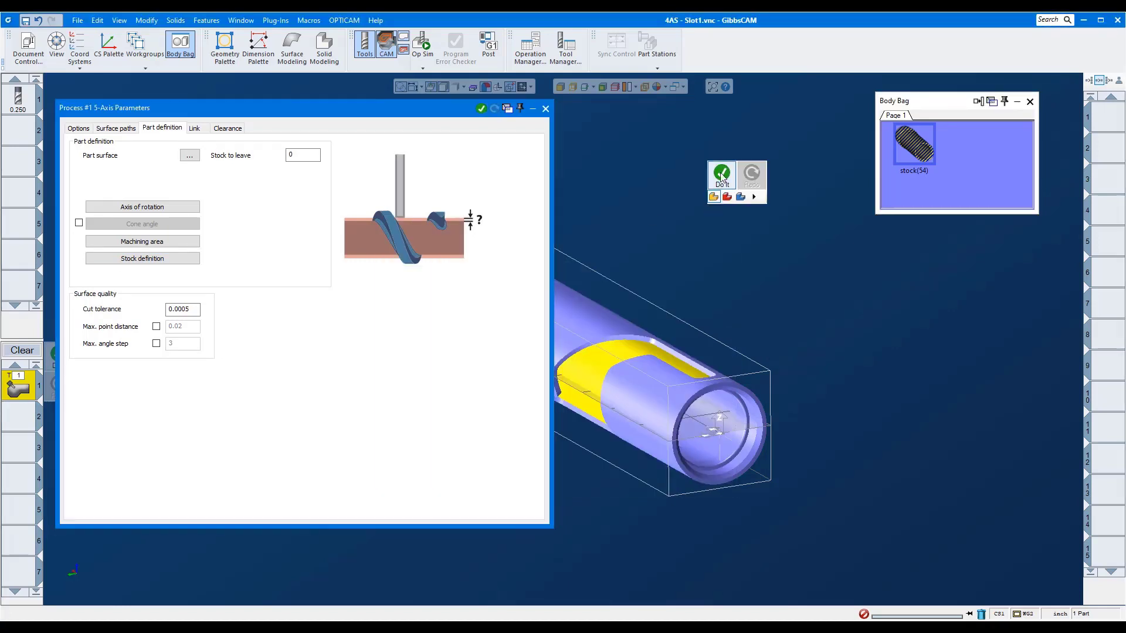
{"action": "left_click", "coordinate": [721, 175]}
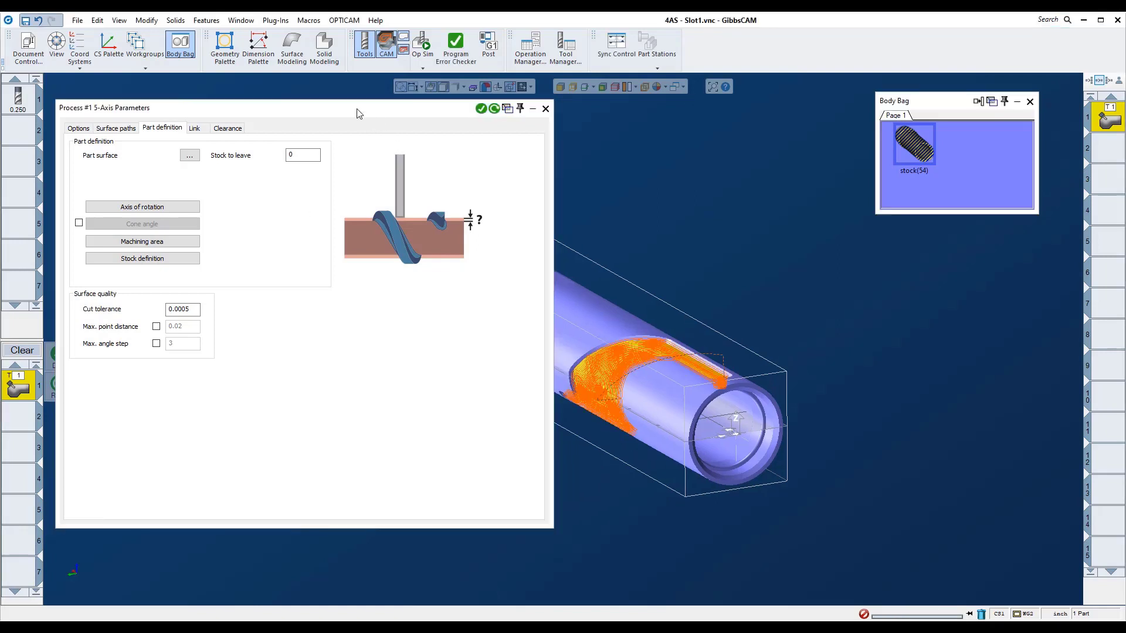
{"action": "left_click", "coordinate": [423, 42]}
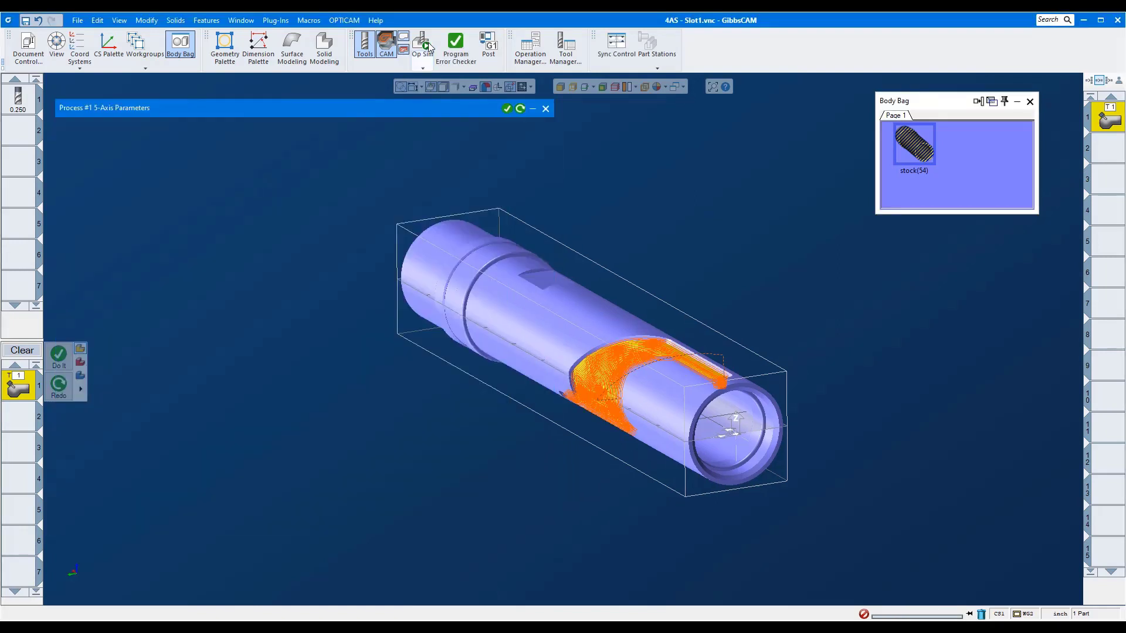
Run the Op Sim rendering to machine the radial pocket out of the shaft stock
{"action": "left_click", "coordinate": [971, 139]}
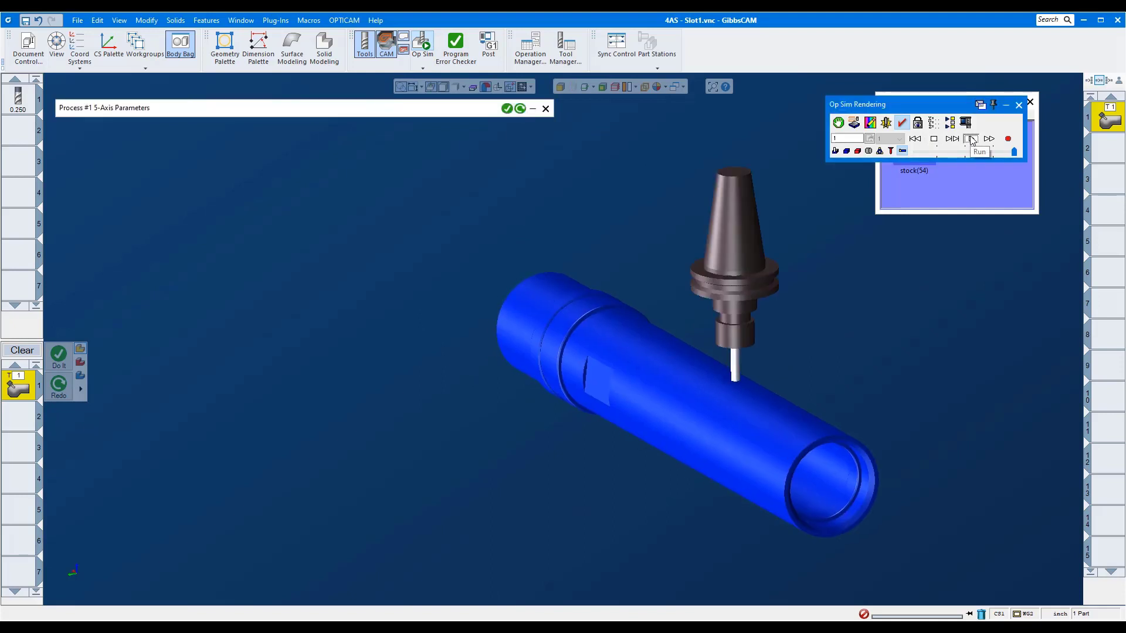